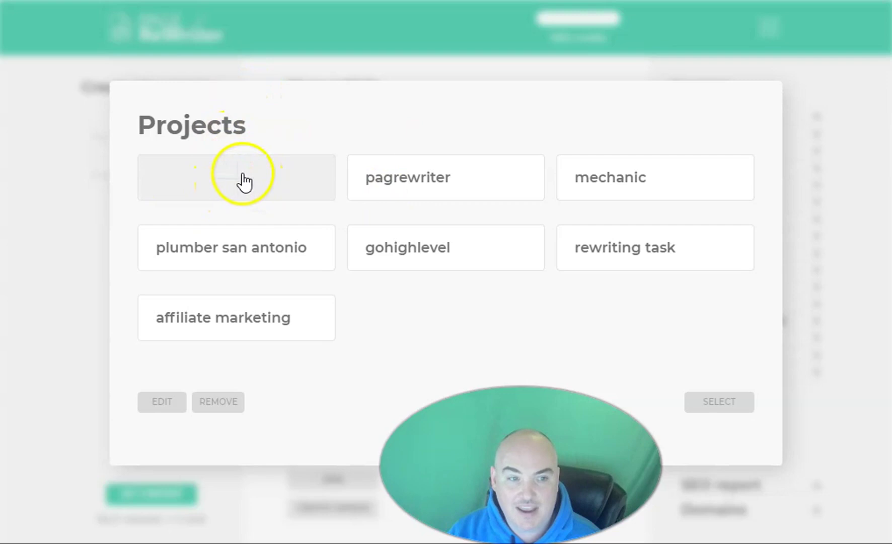
Create a new project titled 'Plumber' from the blank first tile
click(244, 181)
click(382, 275)
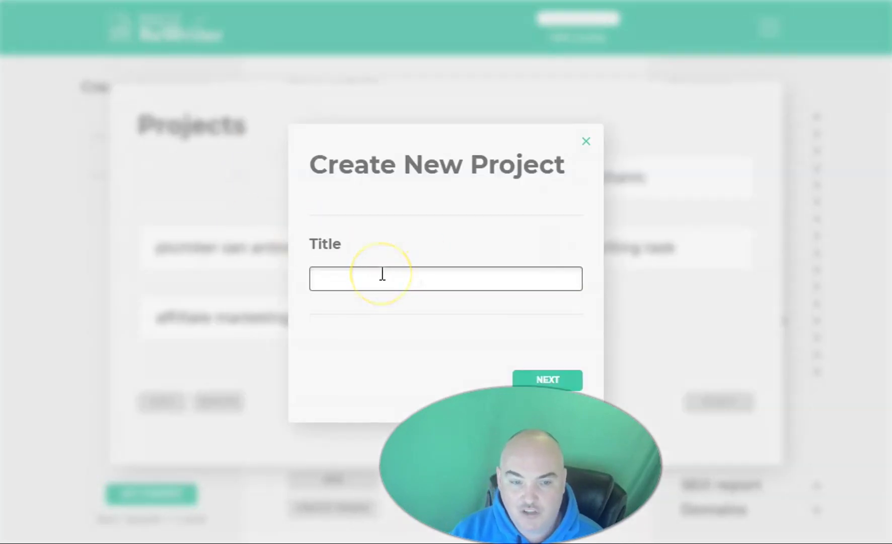
click(383, 275)
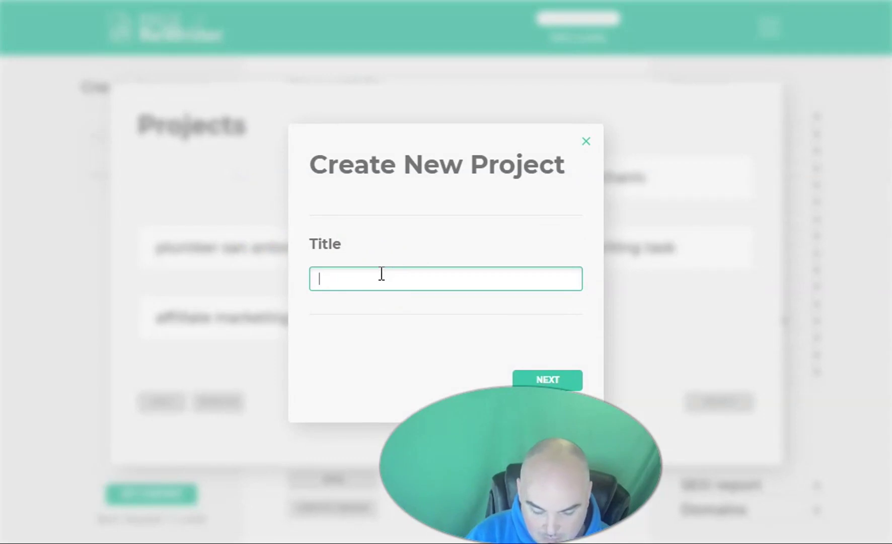
text(Plumber)
key(Return)
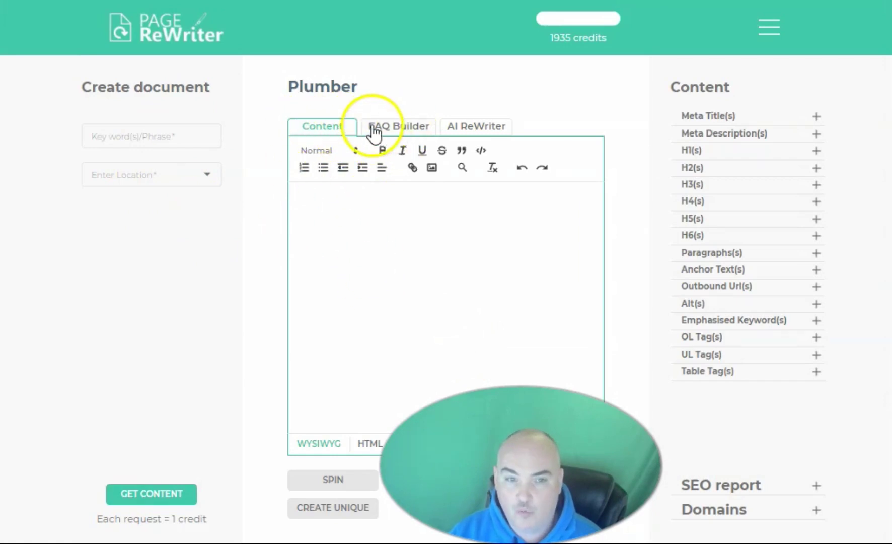
In the FAQ Builder, fetch questions for keyword 'plumber' with location New York, New York
click(397, 127)
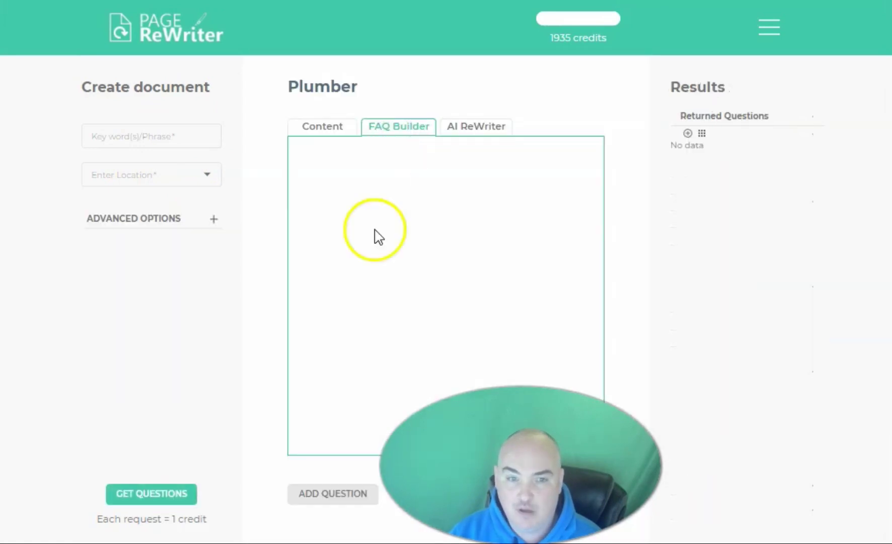
click(150, 136)
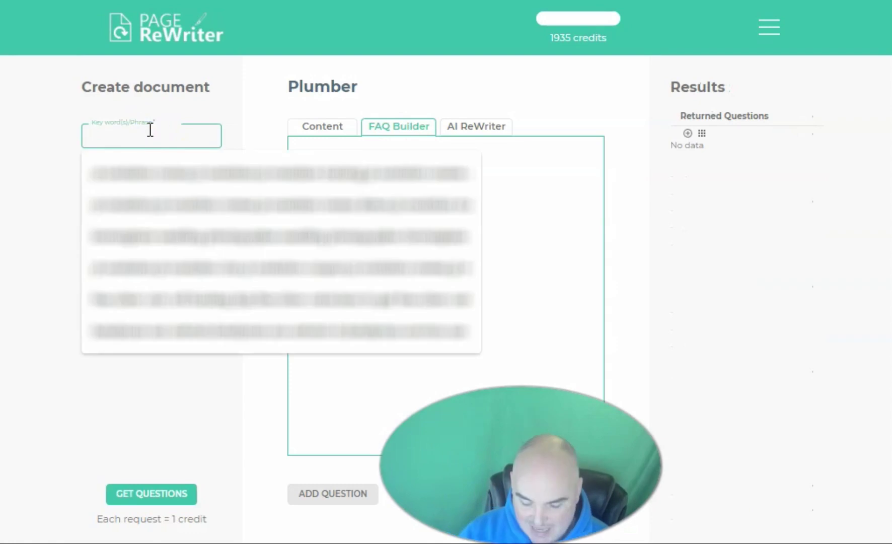
text(p)
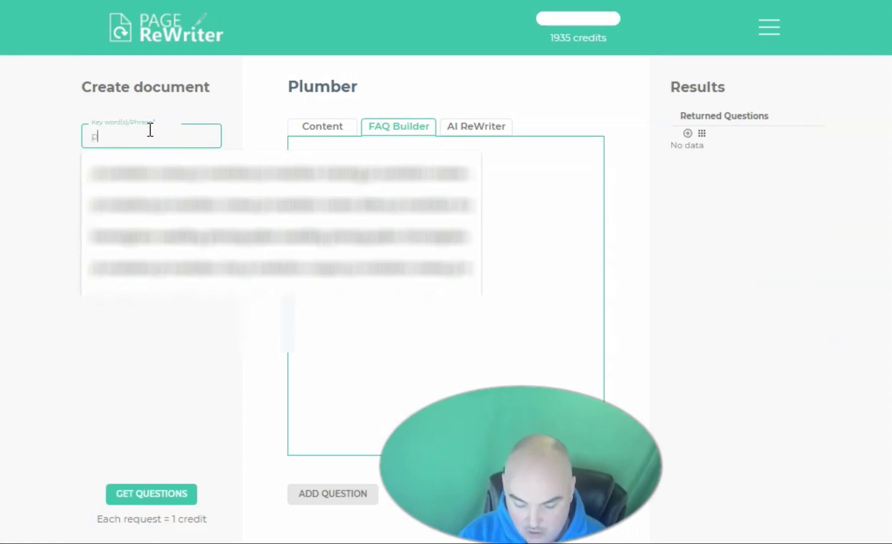
text(lumber)
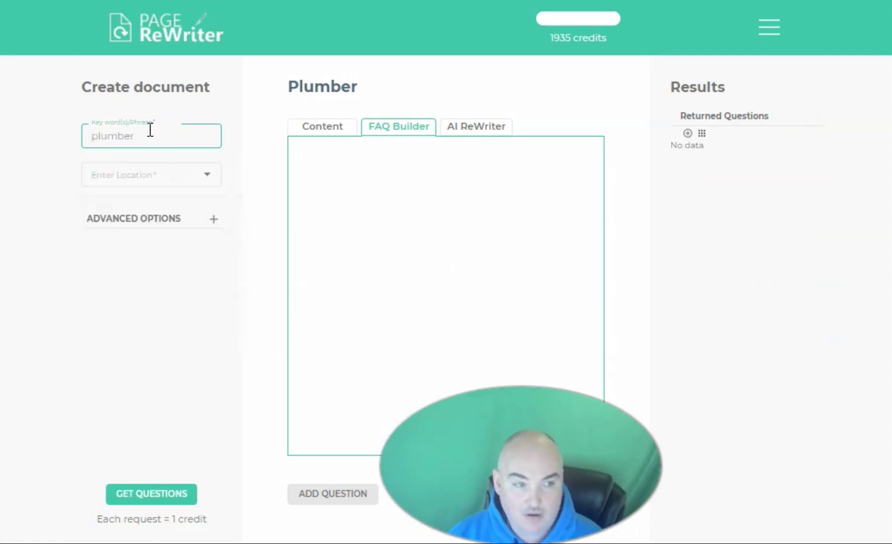
click(140, 169)
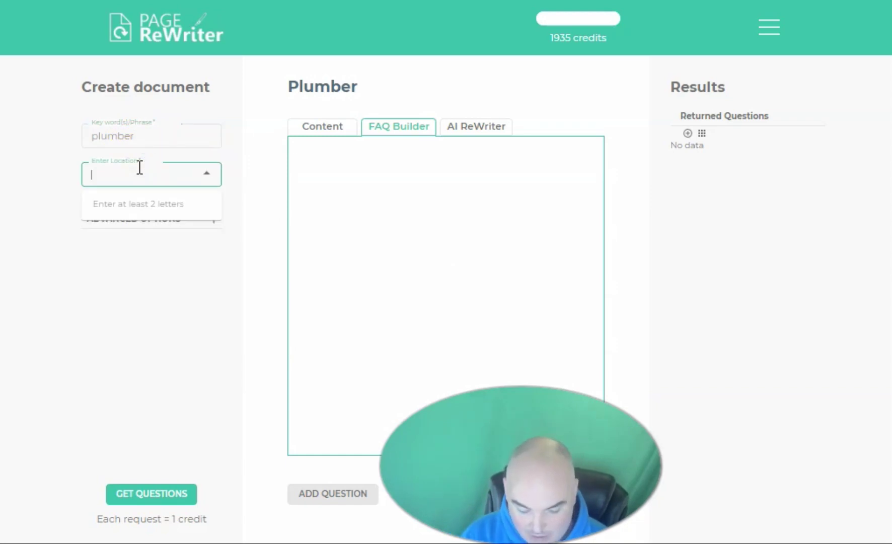
text(new)
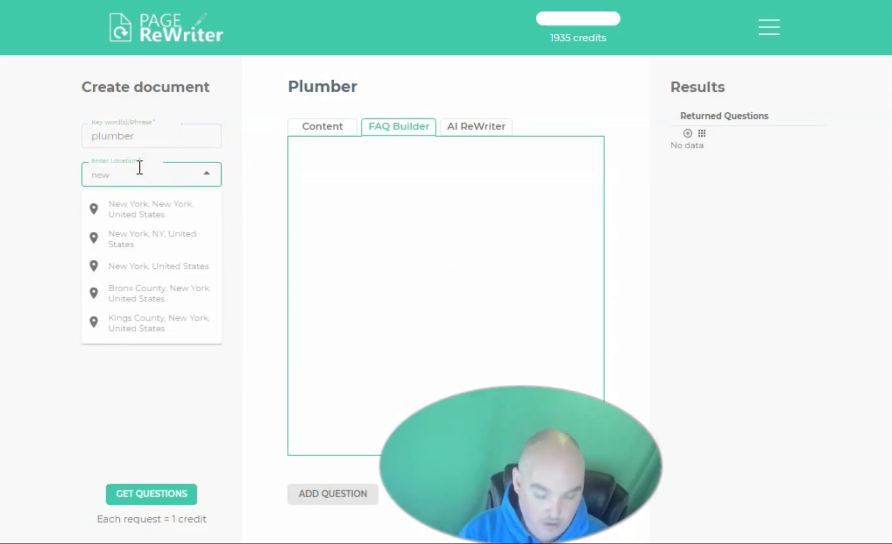
click(136, 205)
click(145, 490)
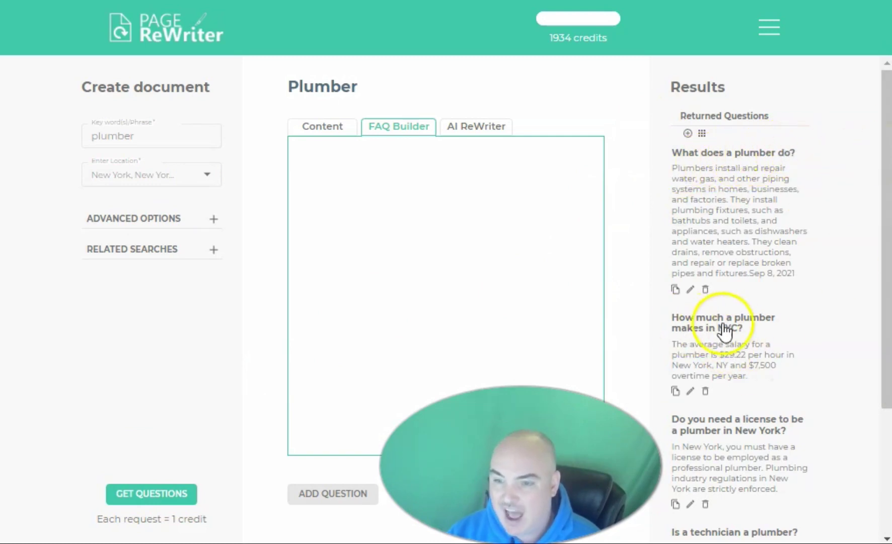
Delete the trailing date 'Sep 8, 2021' from the 'What does a plumber do?' answer
scroll(821, 282, down, 2)
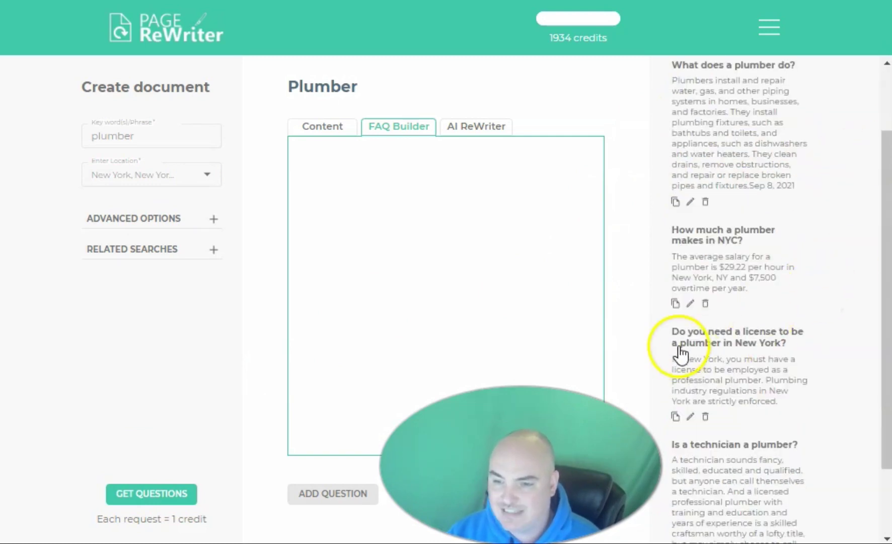
scroll(746, 345, down, 2)
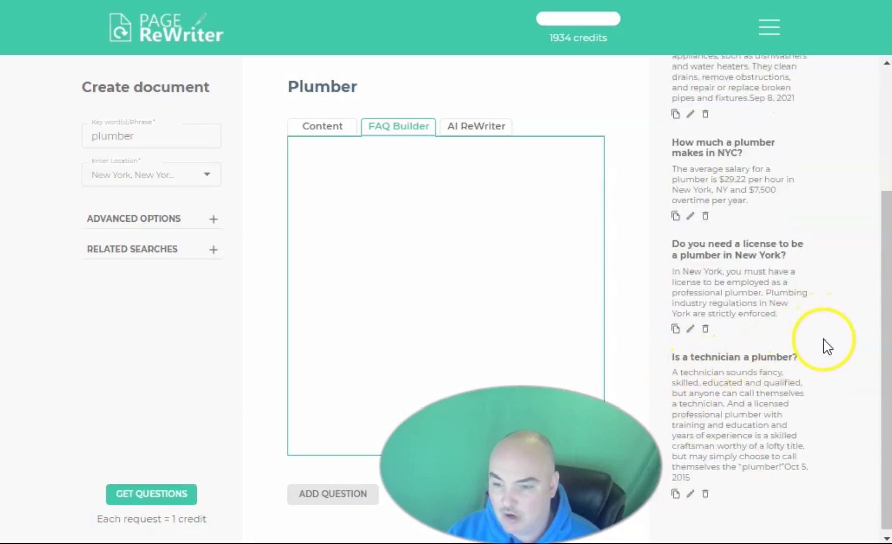
scroll(806, 363, up, 4)
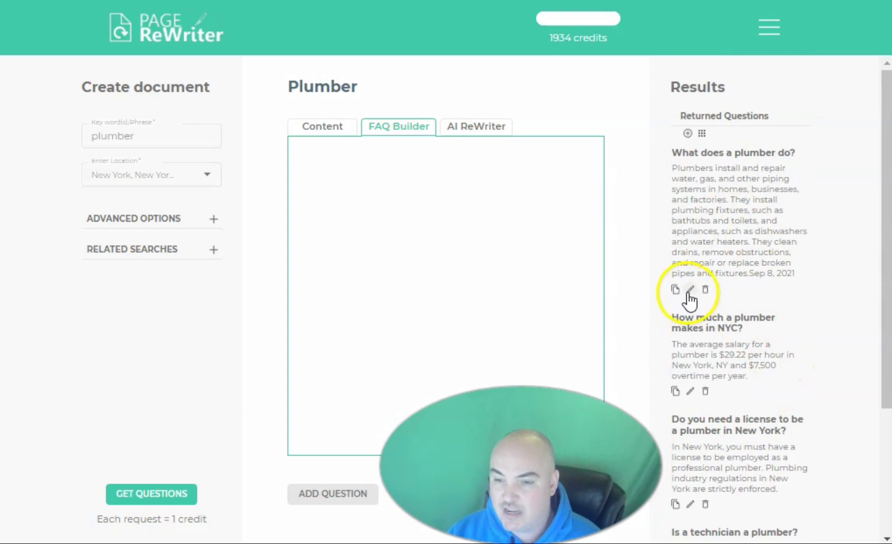
click(691, 291)
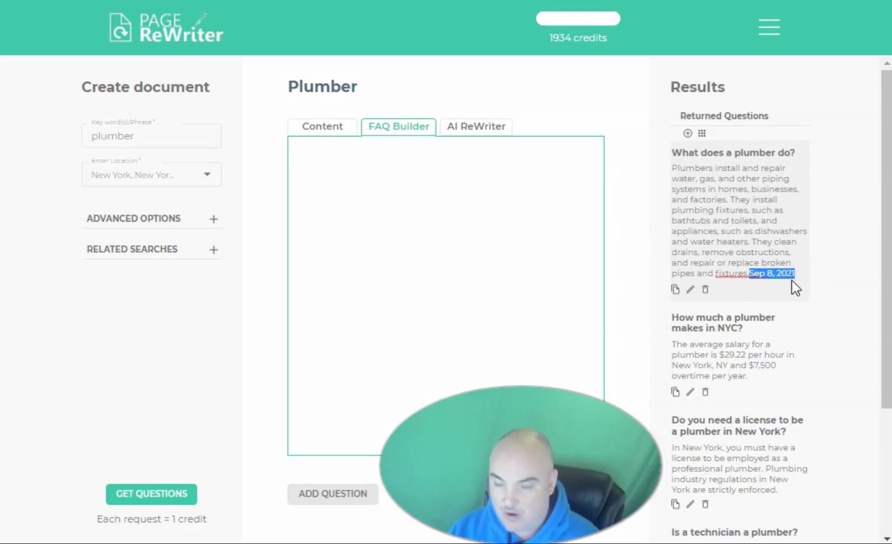
key(BackSpace)
click(844, 316)
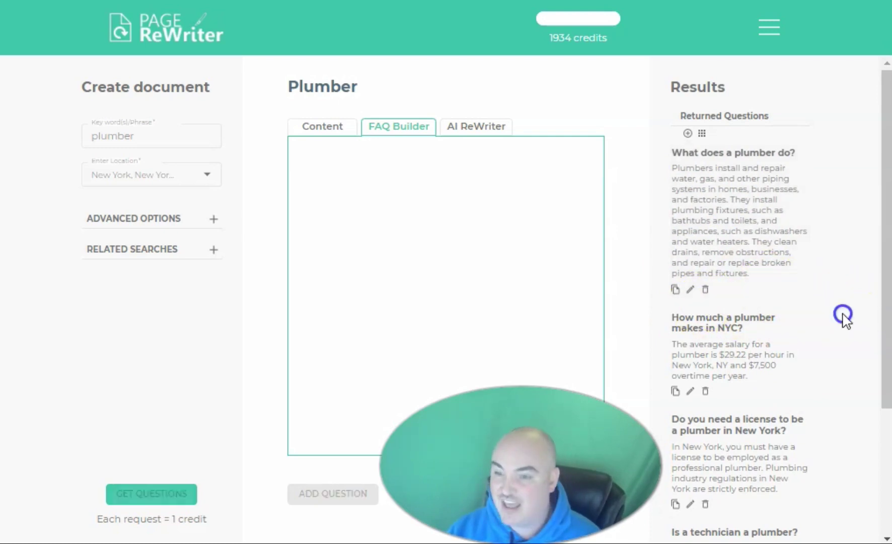
Enter an author name under Advanced Options and add 'What does a plumber do?' to the FAQ
click(143, 218)
click(106, 258)
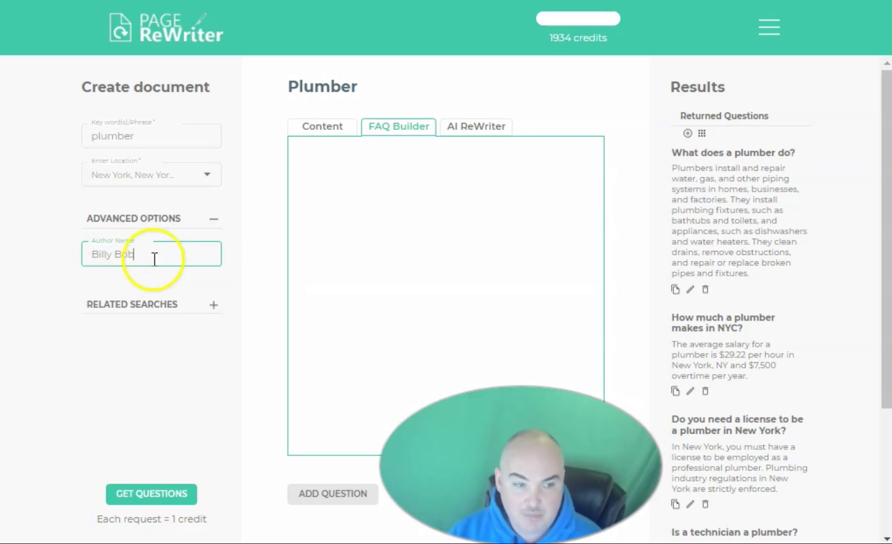
scroll(705, 234, down, 3)
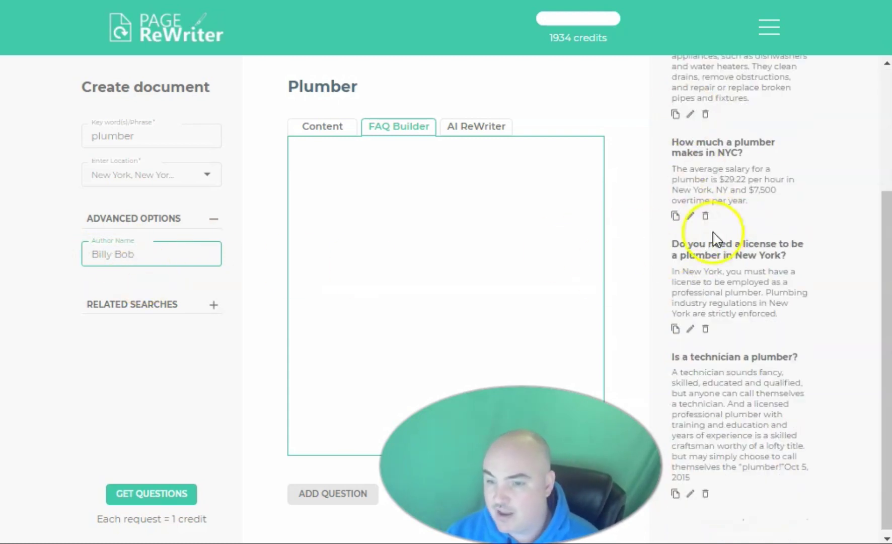
scroll(710, 303, down, 1)
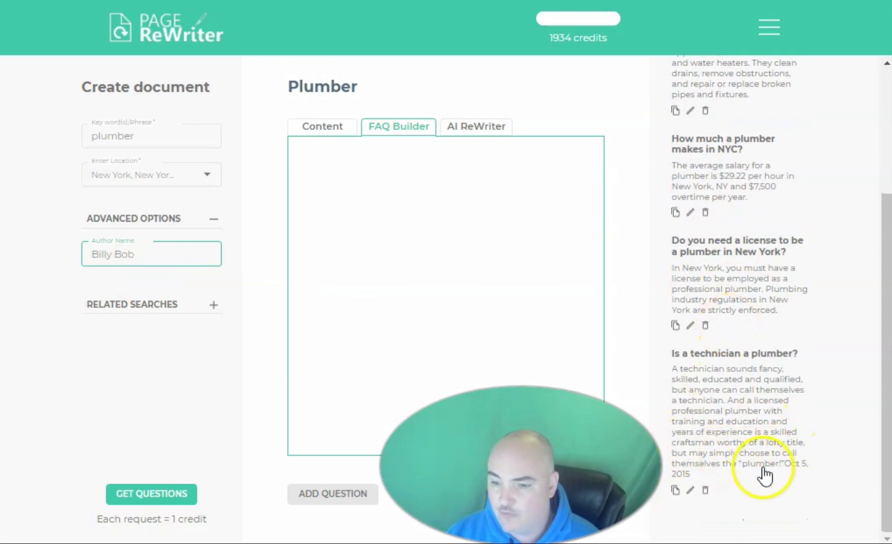
scroll(755, 453, up, 4)
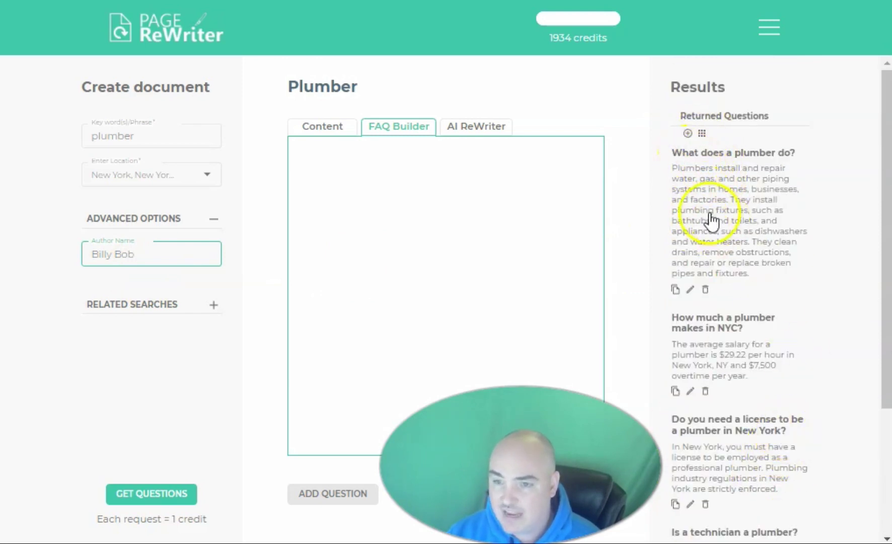
drag(719, 217, 323, 221)
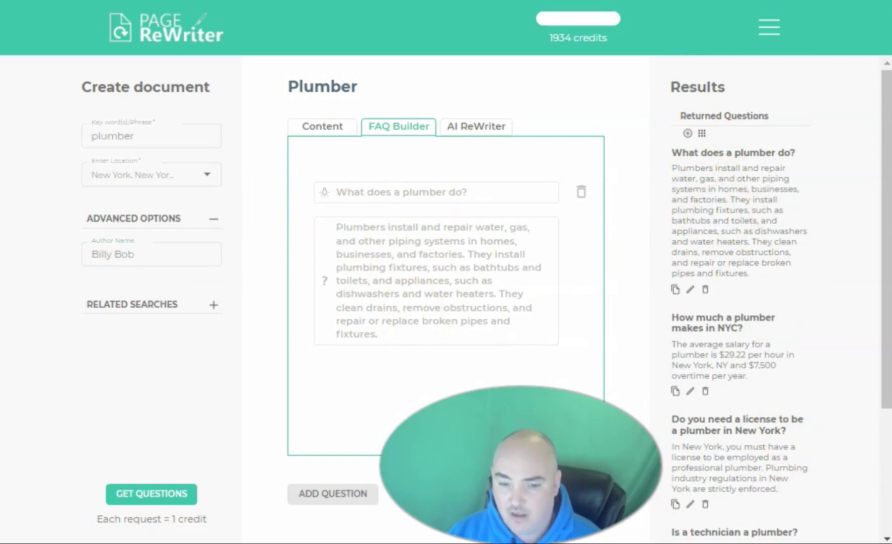
Preview the FAQ's JSON-LD schema code and its plain-text question-and-answer version
click(438, 493)
scroll(285, 371, down, 1)
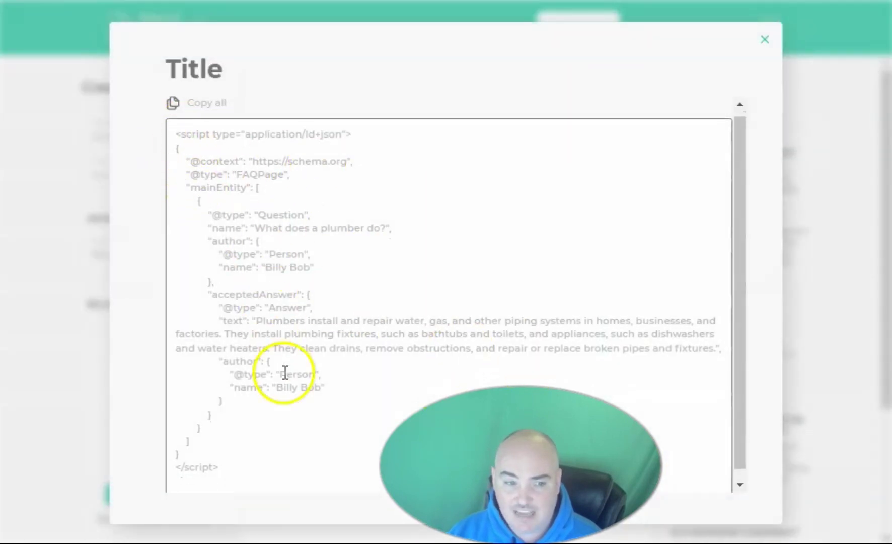
scroll(512, 207, up, 1)
click(601, 535)
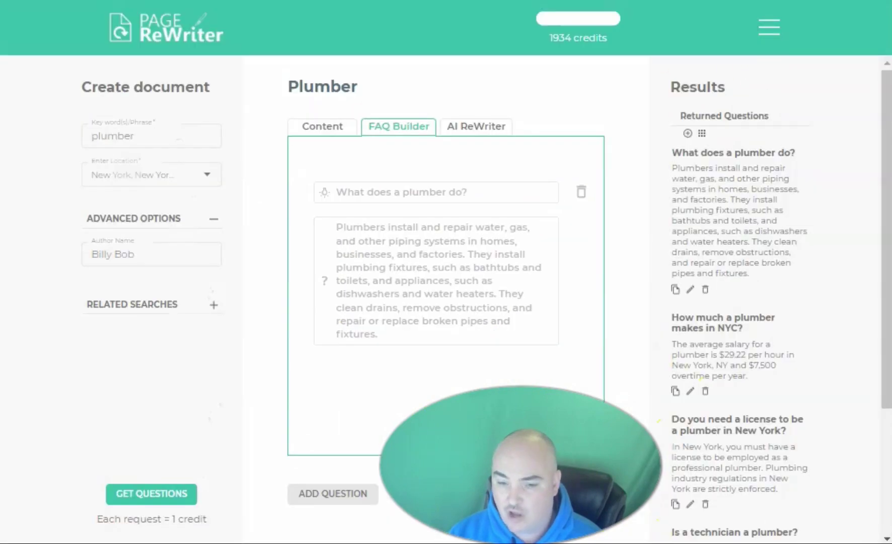
click(438, 493)
drag(620, 220, 164, 179)
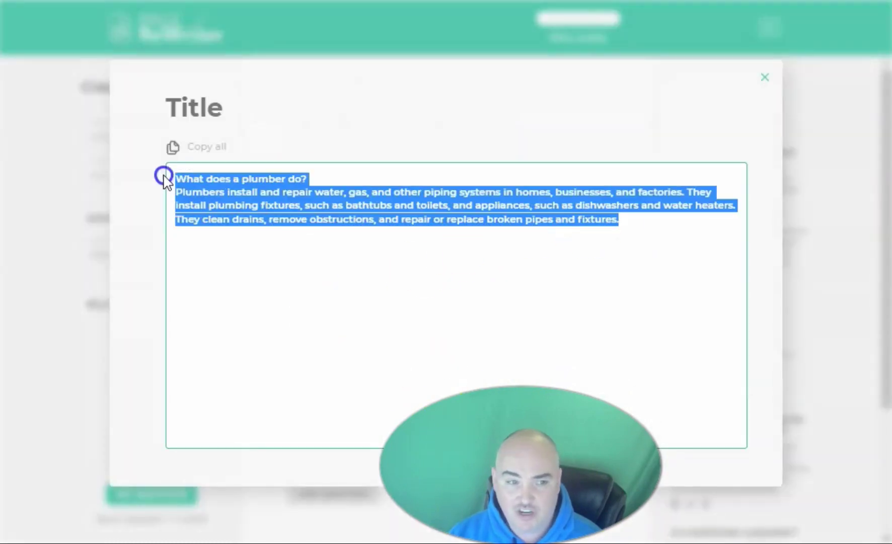
click(765, 77)
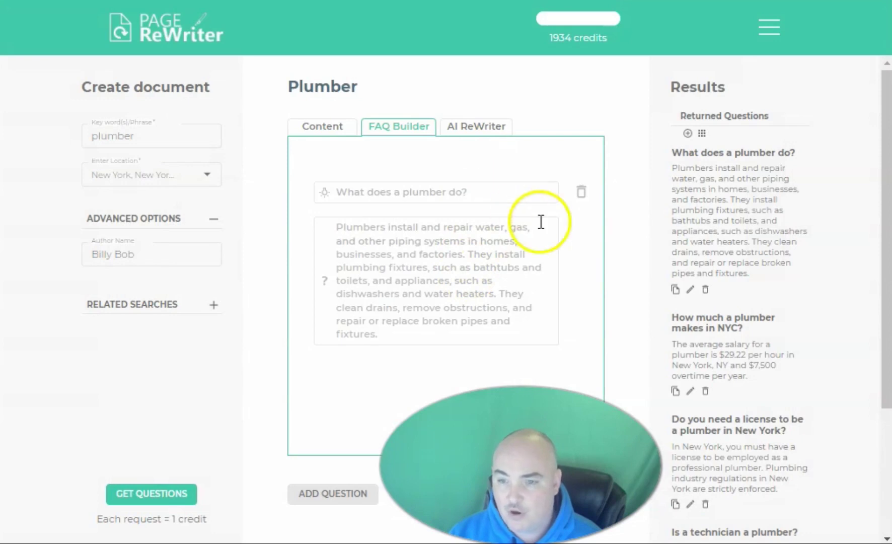
Replace the single FAQ block with all four returned questions plus a new empty pair
click(583, 193)
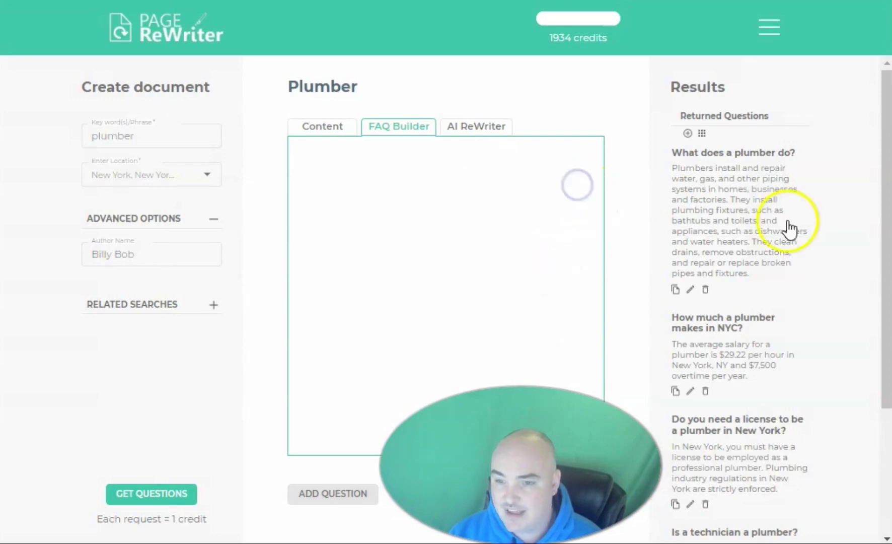
click(701, 134)
scroll(740, 232, down, 3)
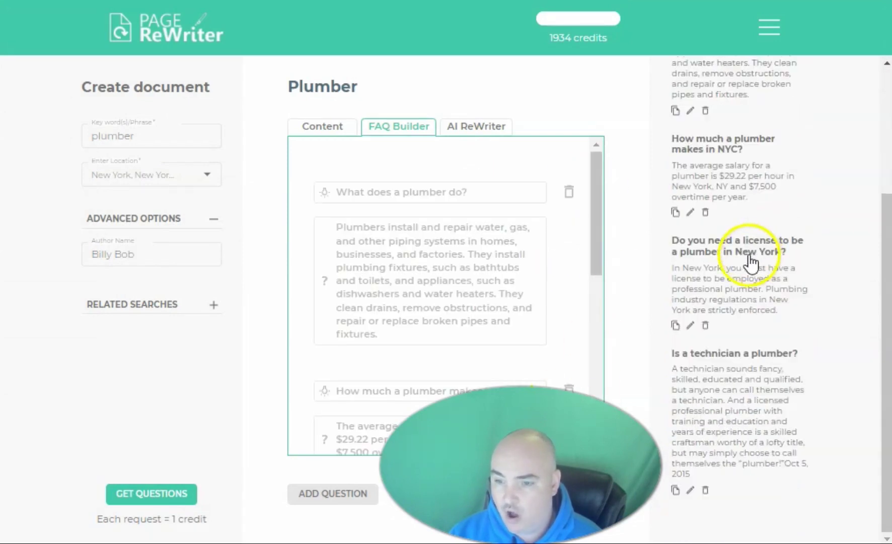
scroll(485, 320, down, 5)
scroll(489, 318, down, 3)
scroll(490, 275, up, 8)
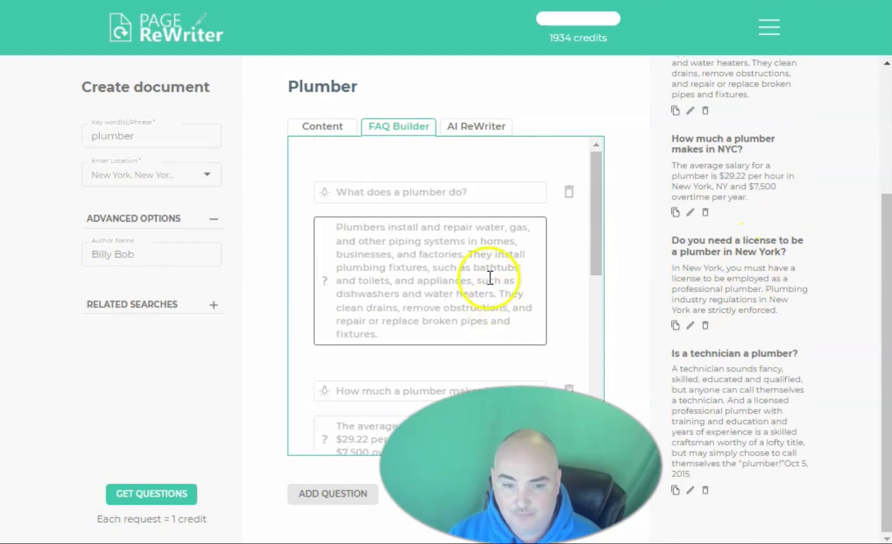
scroll(484, 282, down, 3)
click(345, 495)
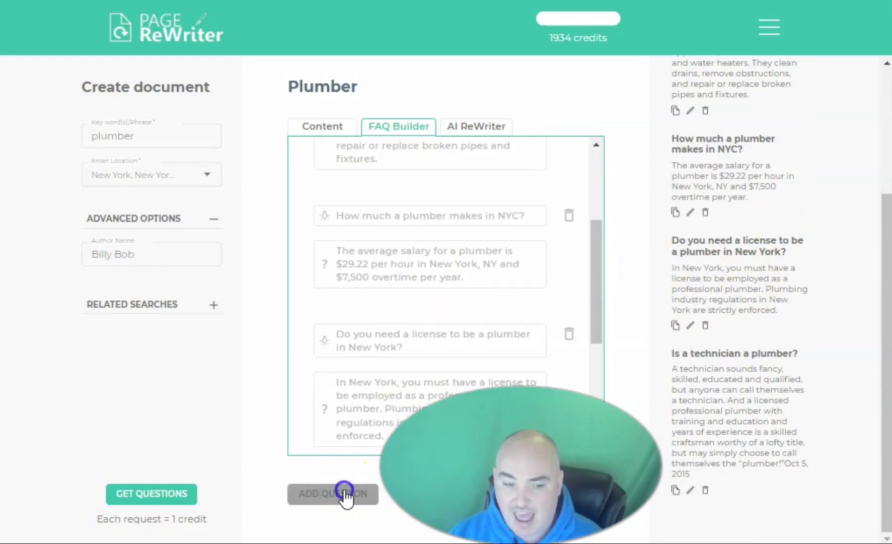
drag(590, 273, 586, 395)
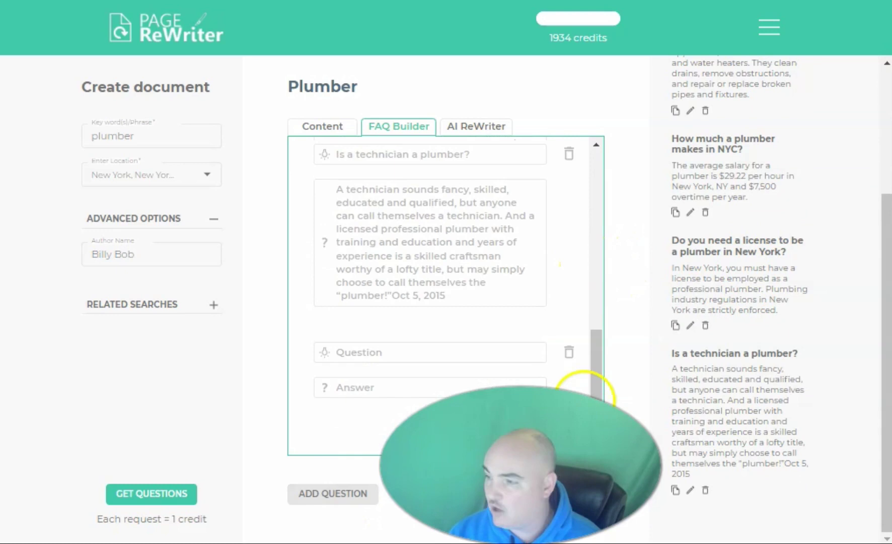
Enter 'What is a plumber wrench' as the new entry's question, then move to its answer
click(364, 354)
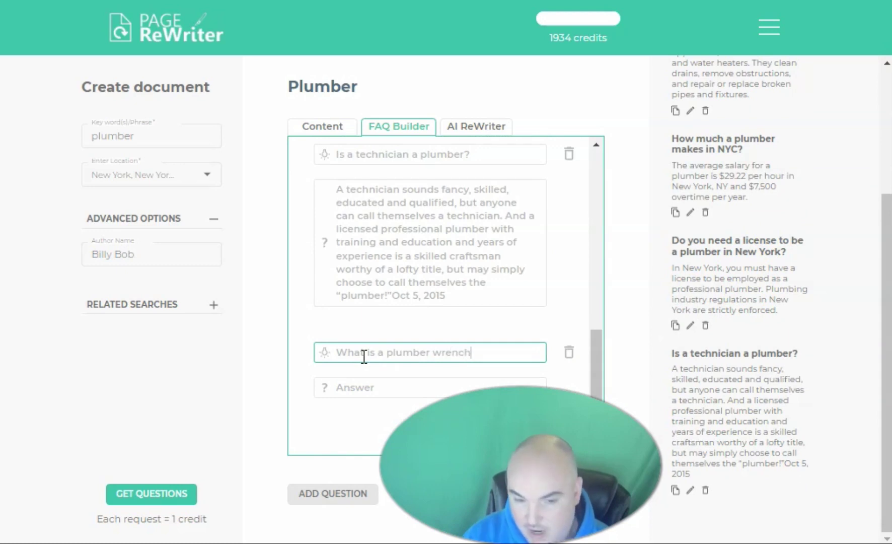
text(What is a plumber wrench)
click(396, 383)
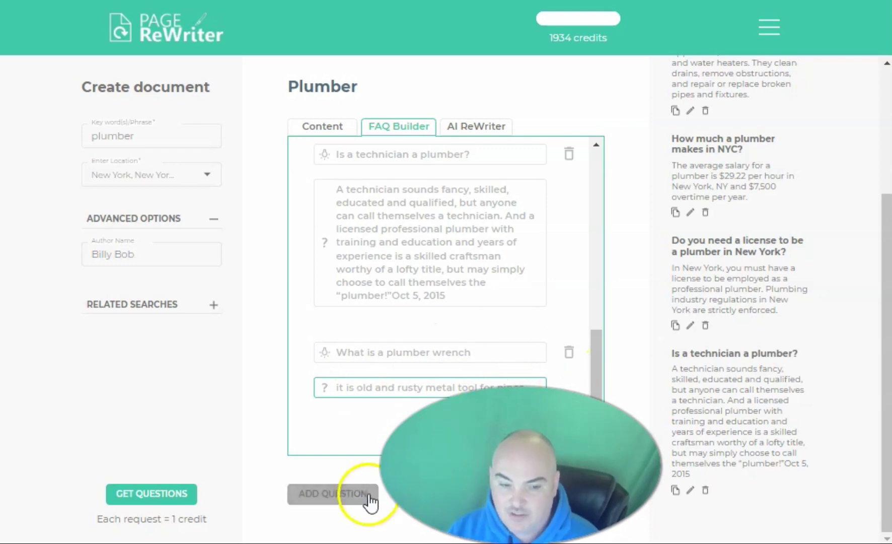
click(355, 524)
scroll(484, 343, down, 10)
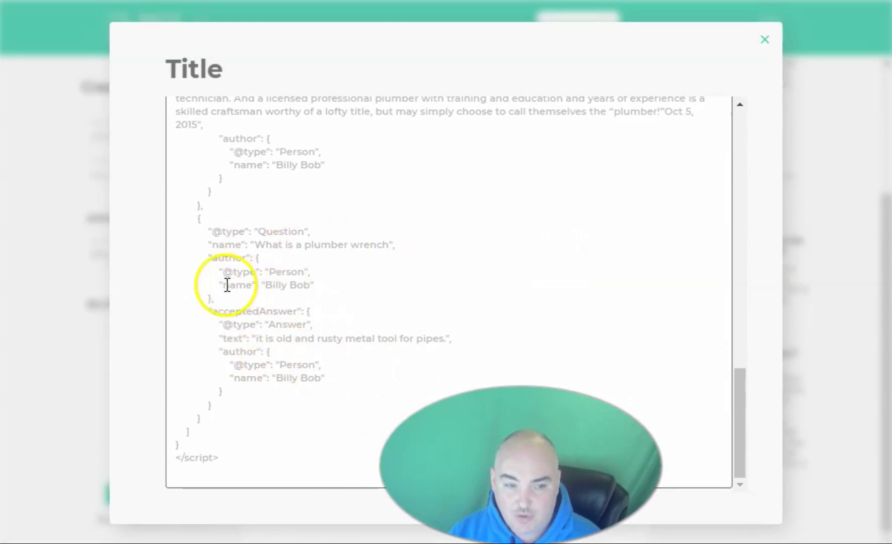
drag(224, 285, 350, 285)
drag(243, 338, 474, 338)
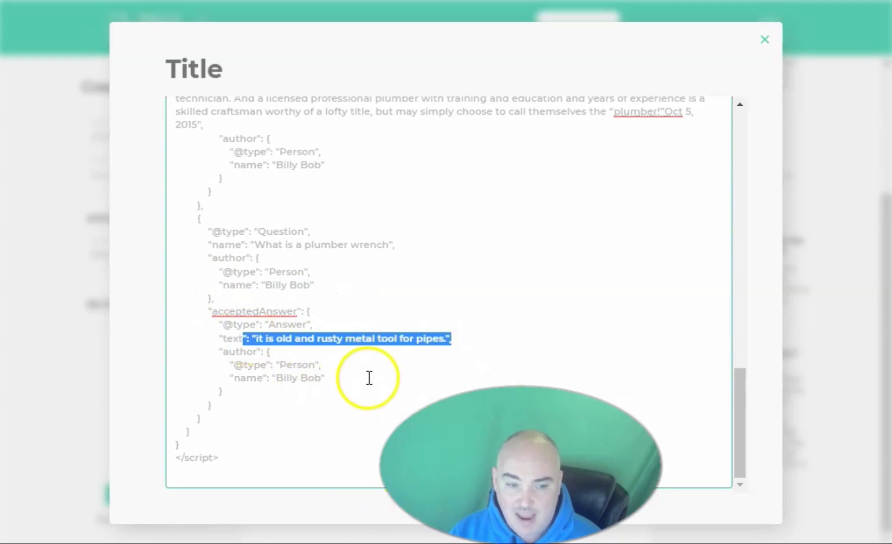
drag(368, 378, 414, 379)
click(232, 378)
scroll(422, 385, up, 5)
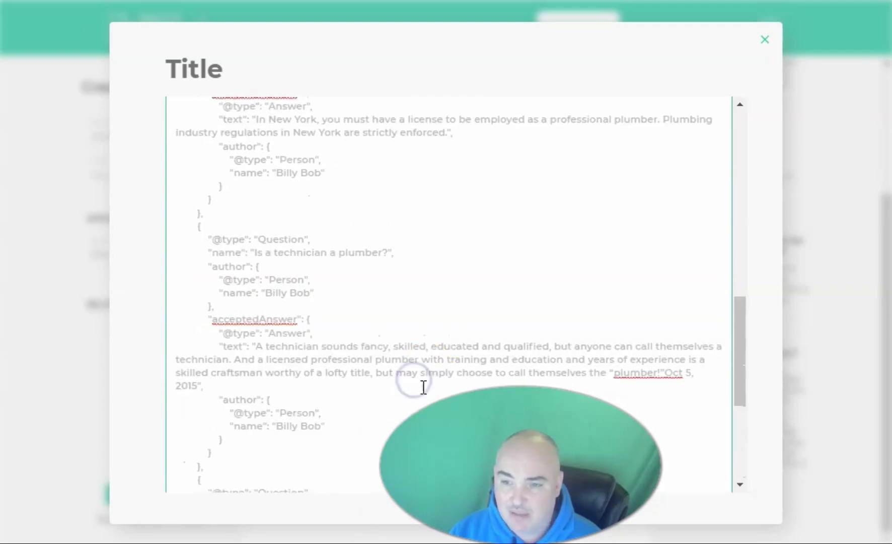
scroll(442, 369, down, 5)
scroll(446, 361, up, 5)
scroll(446, 362, up, 10)
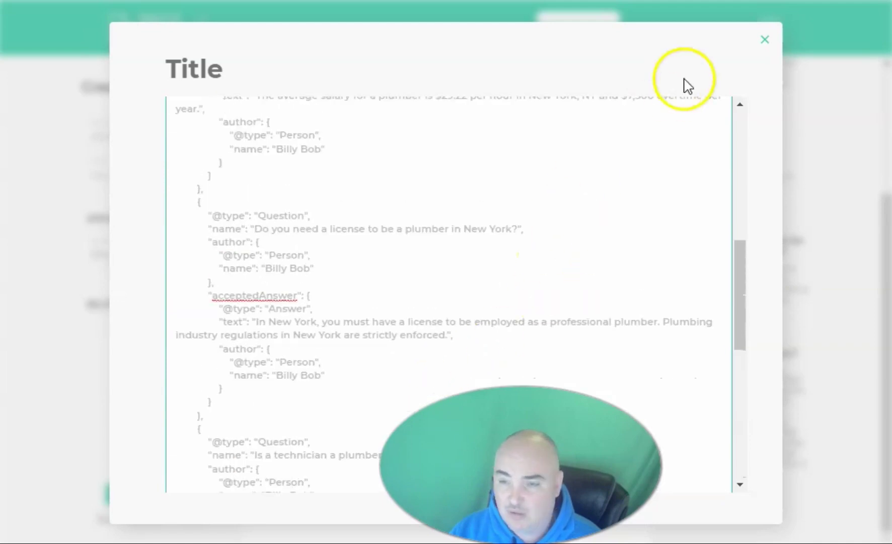
click(765, 39)
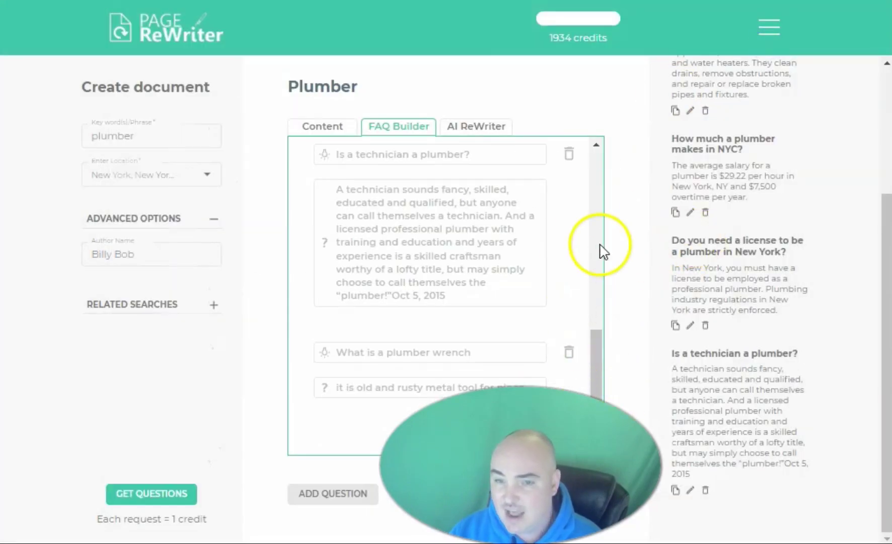
Delete all five FAQ items, from the plumber wrench question to the last remaining one
click(569, 352)
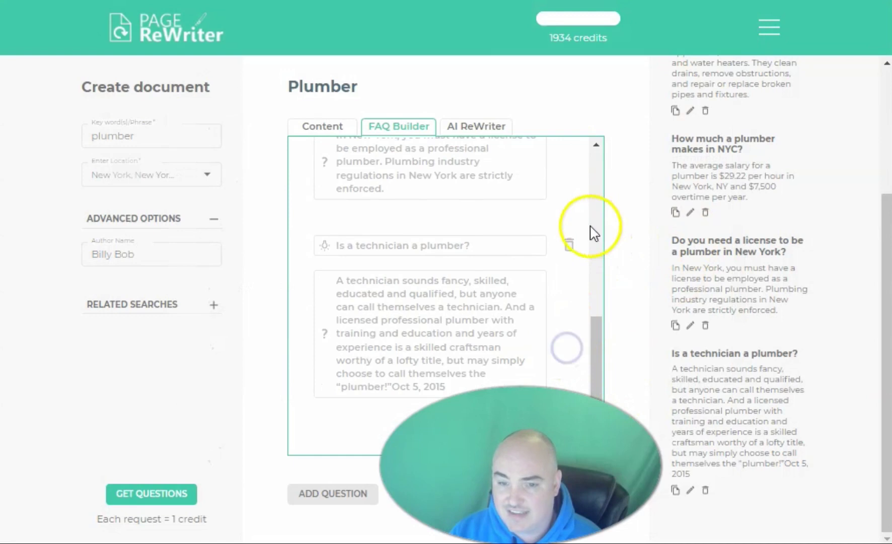
click(568, 247)
scroll(588, 267, down, 4)
click(567, 290)
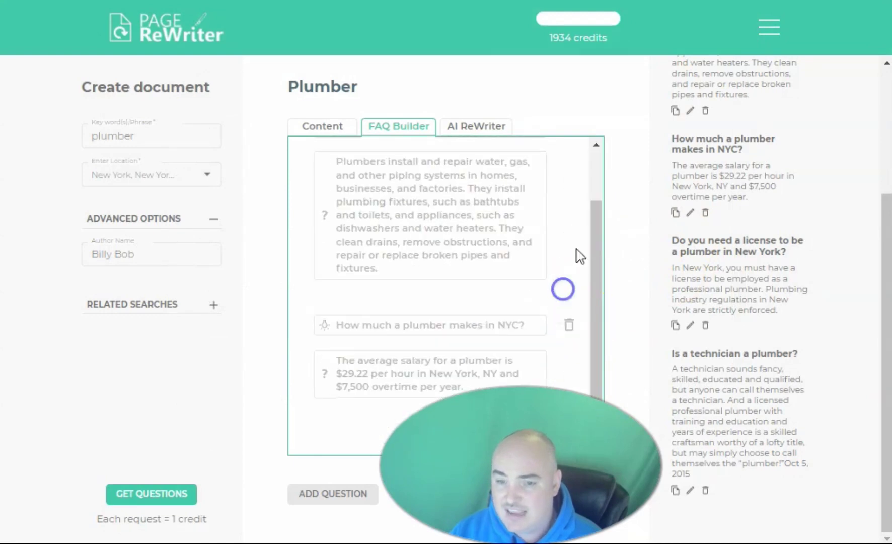
click(566, 325)
click(581, 192)
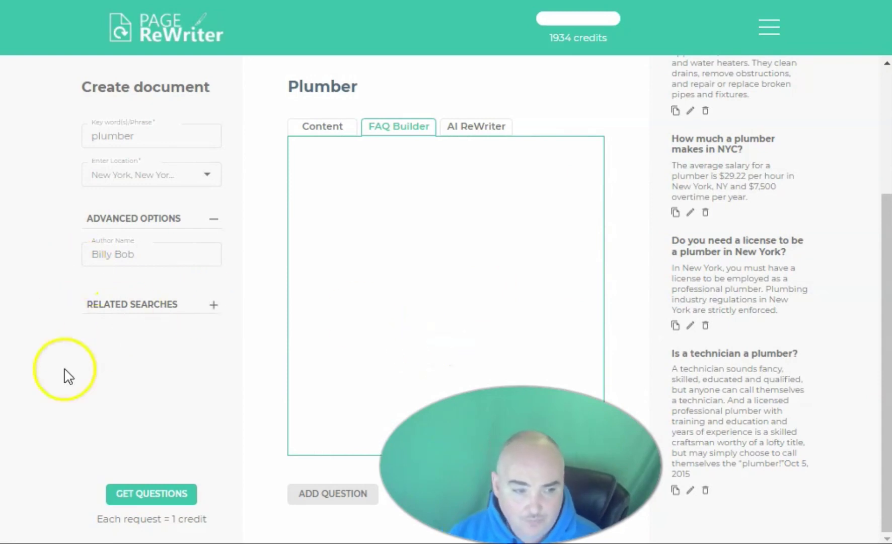
Fetch questions for related search 'emergency plumber' in APPEND mode
click(147, 305)
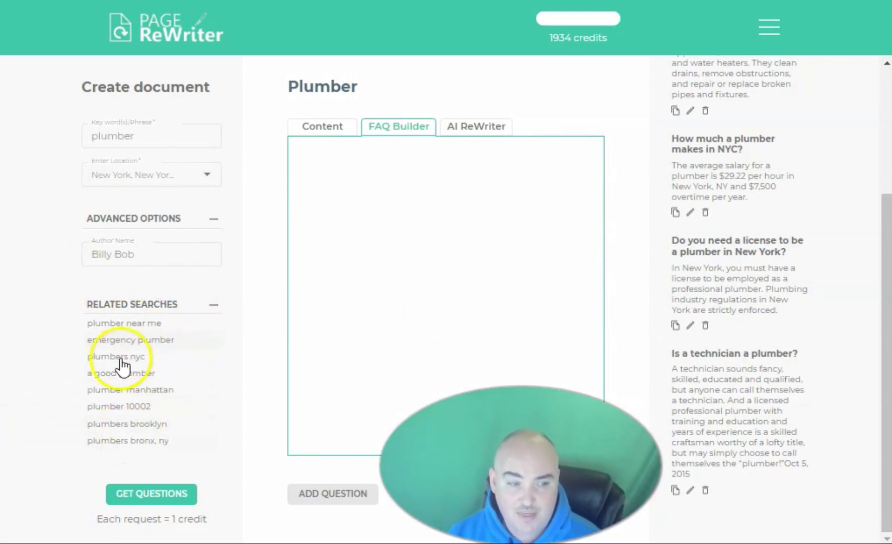
click(121, 342)
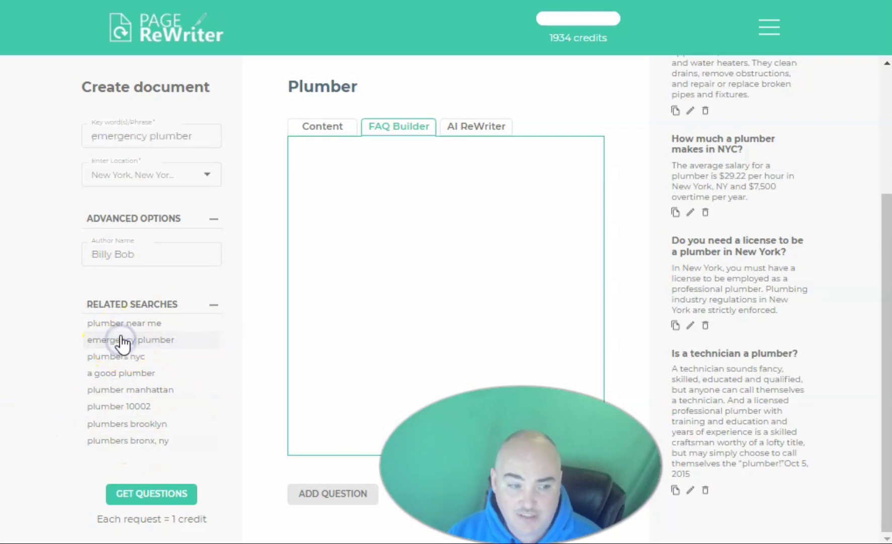
click(156, 495)
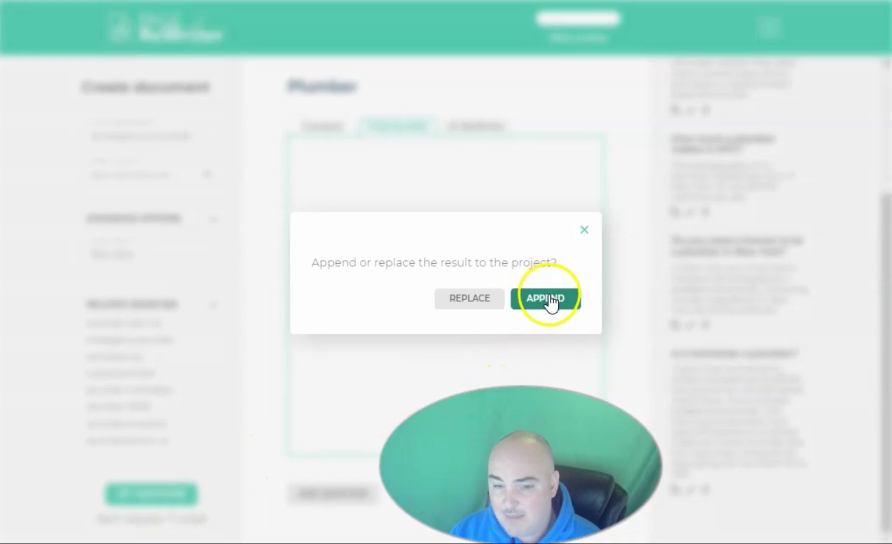
click(539, 303)
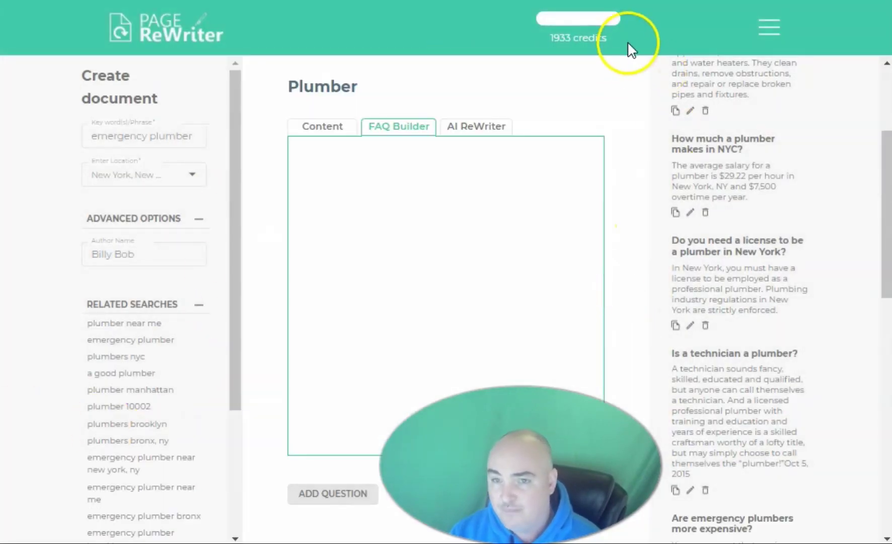
Scroll through the appended emergency plumber questions, like 'Are emergency plumbers more expensive?', and back up
drag(607, 38, 526, 51)
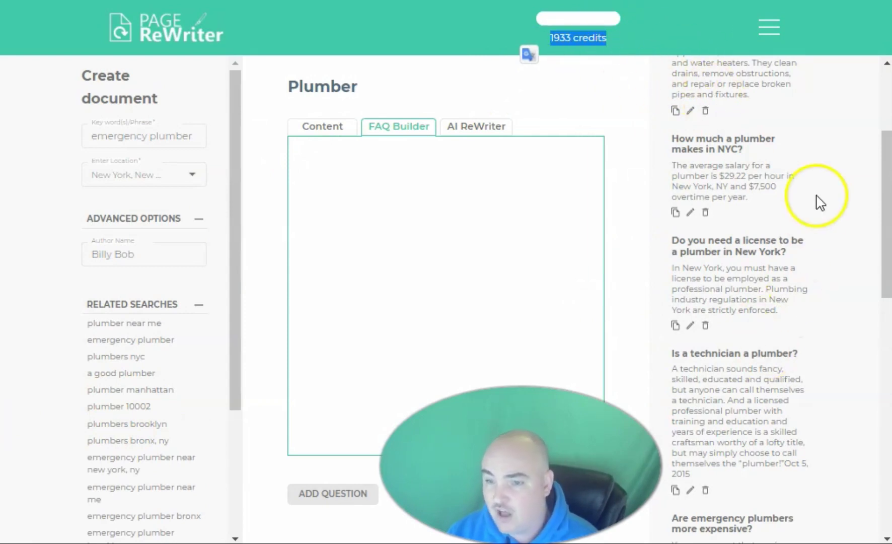
scroll(865, 239, down, 1)
scroll(864, 239, down, 6)
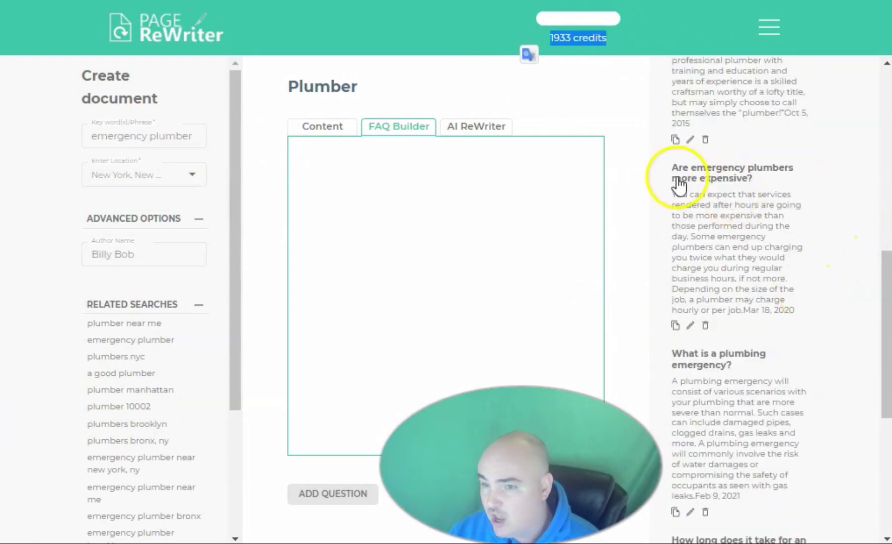
scroll(790, 337, down, 2)
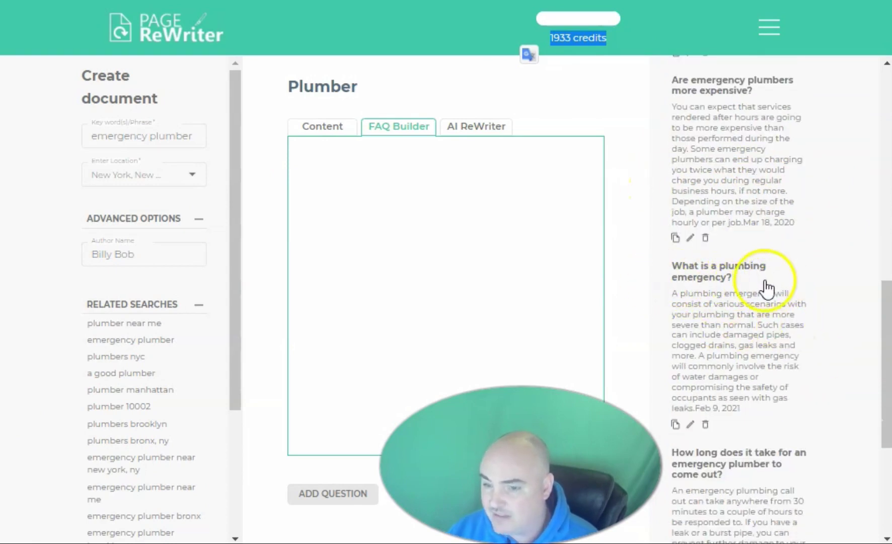
scroll(860, 313, down, 4)
scroll(772, 299, down, 2)
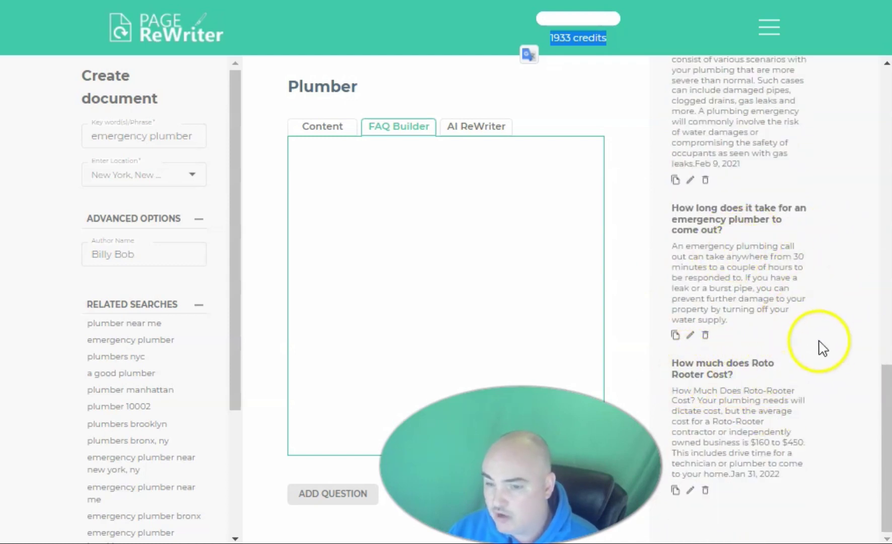
scroll(793, 453, up, 10)
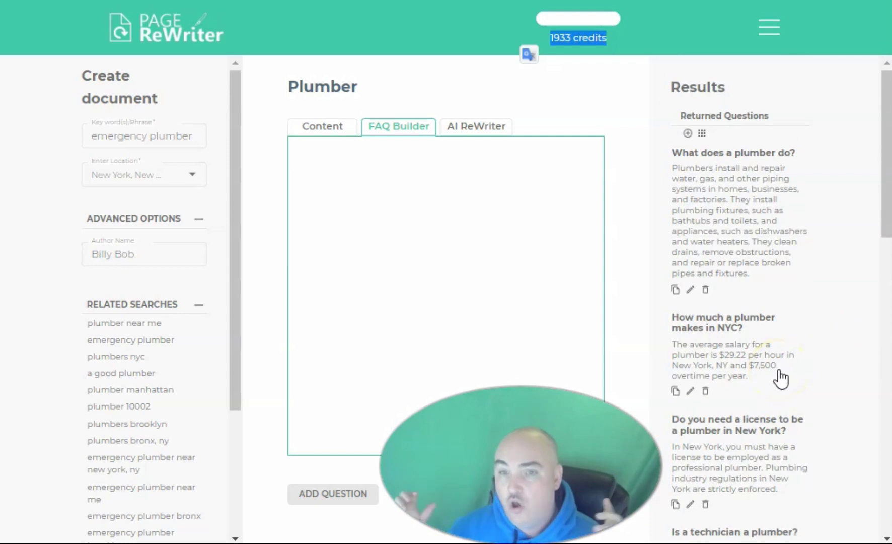
Load every returned question, including the emergency plumber ones, into the FAQ and copy all the Q&A text
click(141, 249)
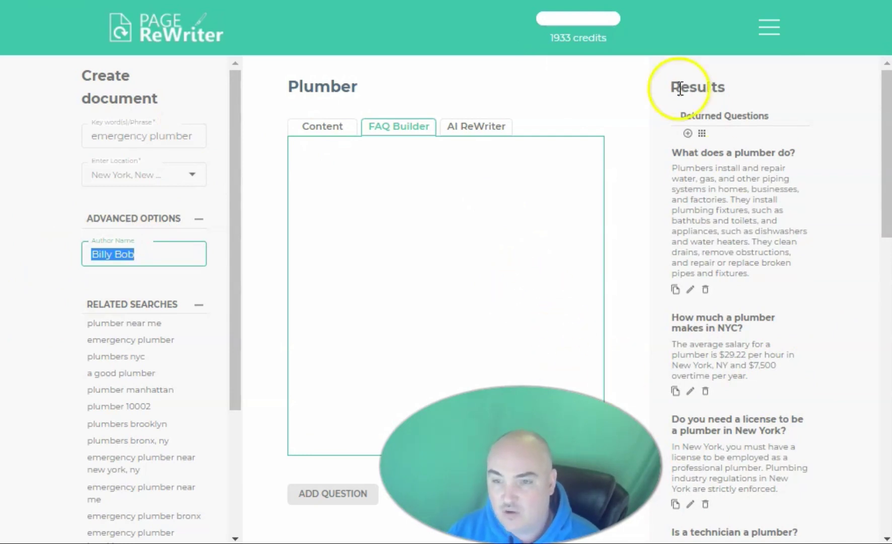
click(688, 133)
scroll(514, 249, down, 10)
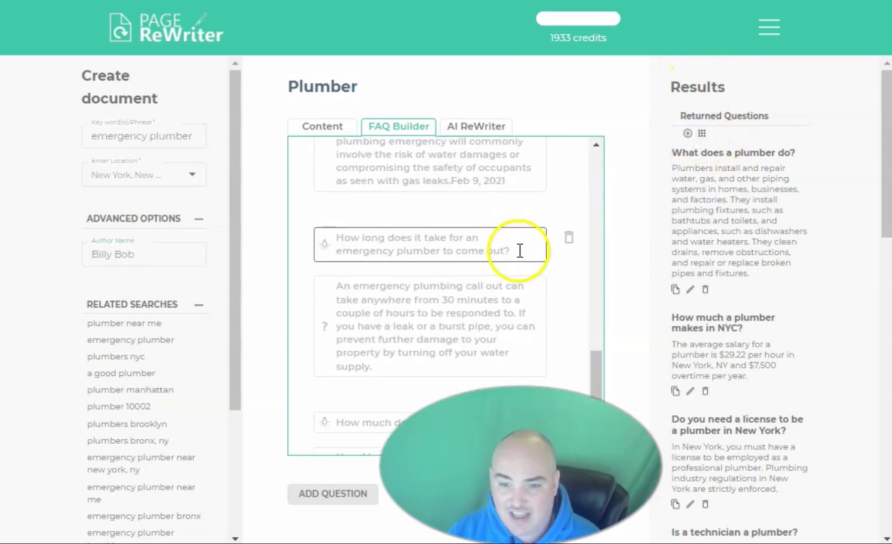
scroll(520, 250, down, 3)
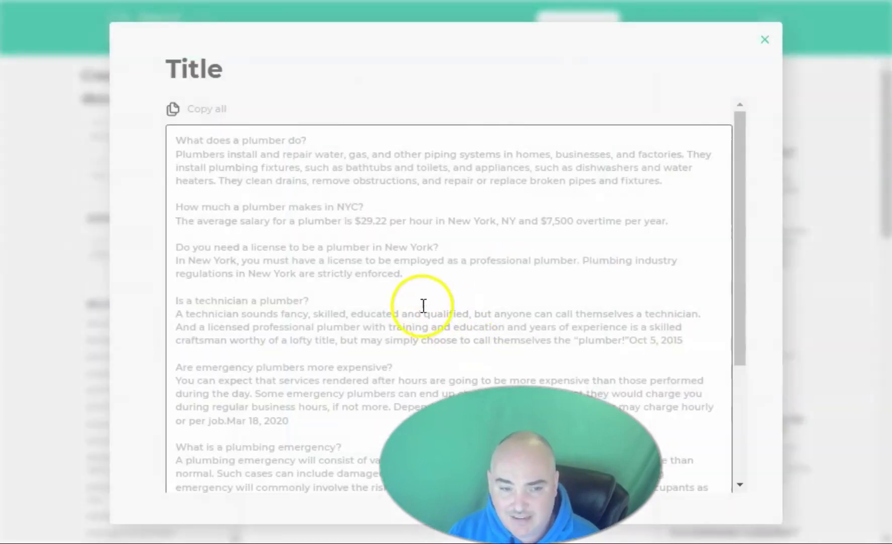
click(207, 110)
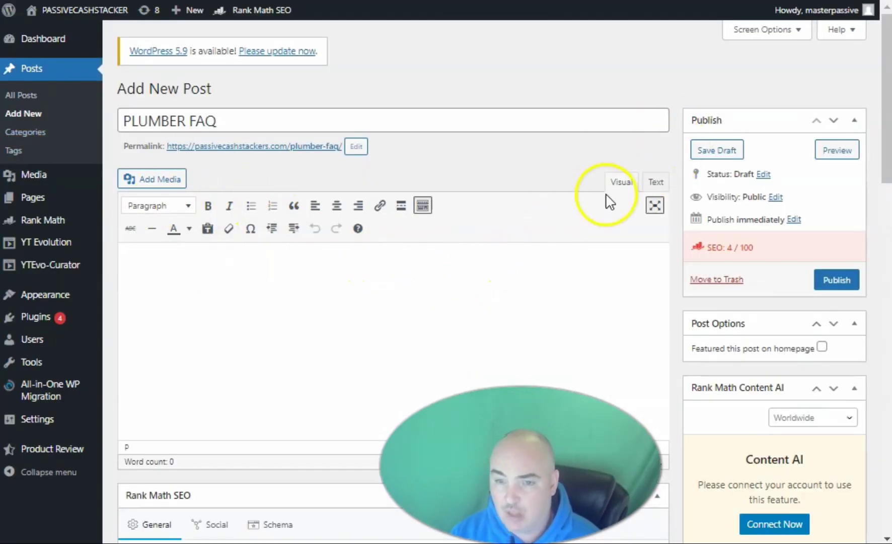
Paste the copied plumber FAQ text into the PLUMBER FAQ post body
click(319, 265)
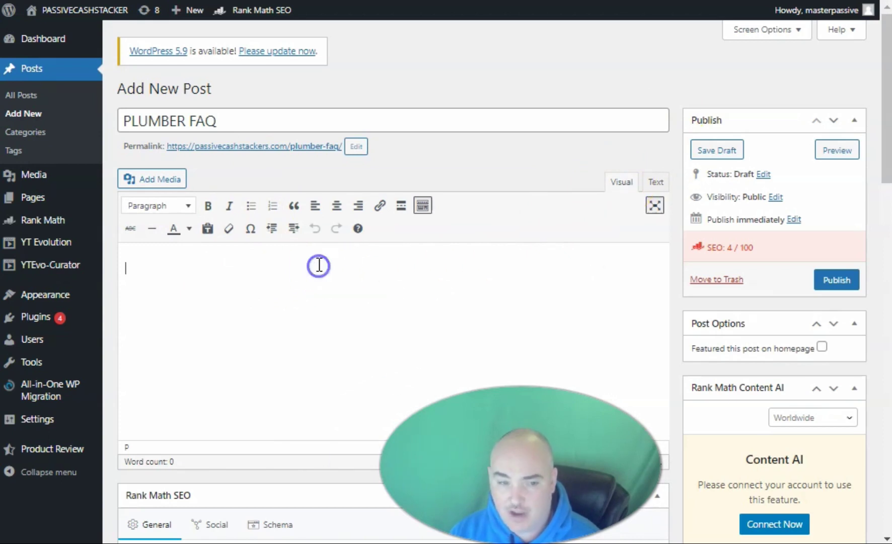
key(ctrl+v)
scroll(373, 223, up, 6)
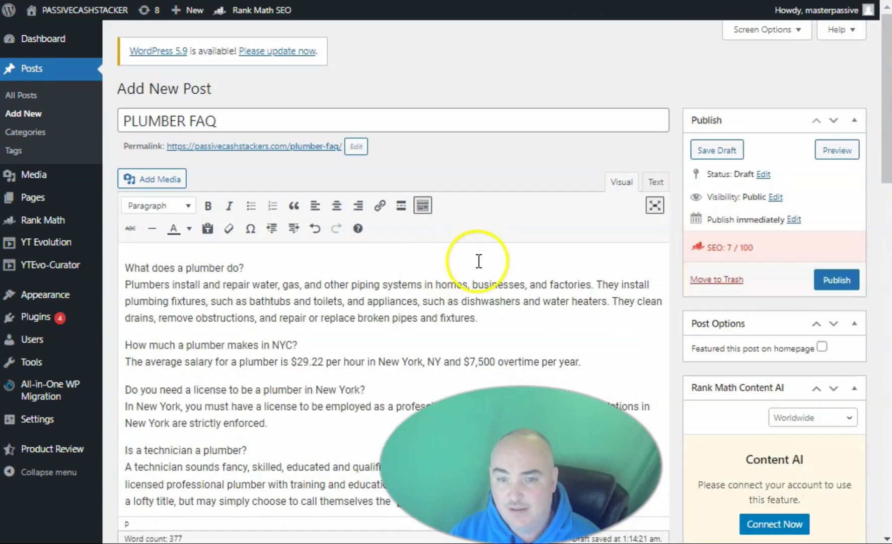
Make the first question a Heading 2 and split its answer into a normal paragraph
drag(274, 269, 129, 268)
click(194, 207)
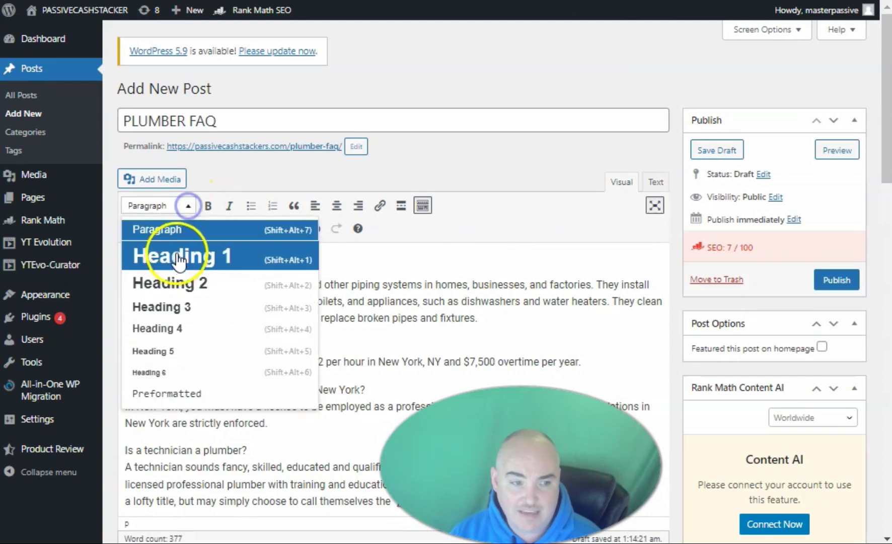
click(179, 288)
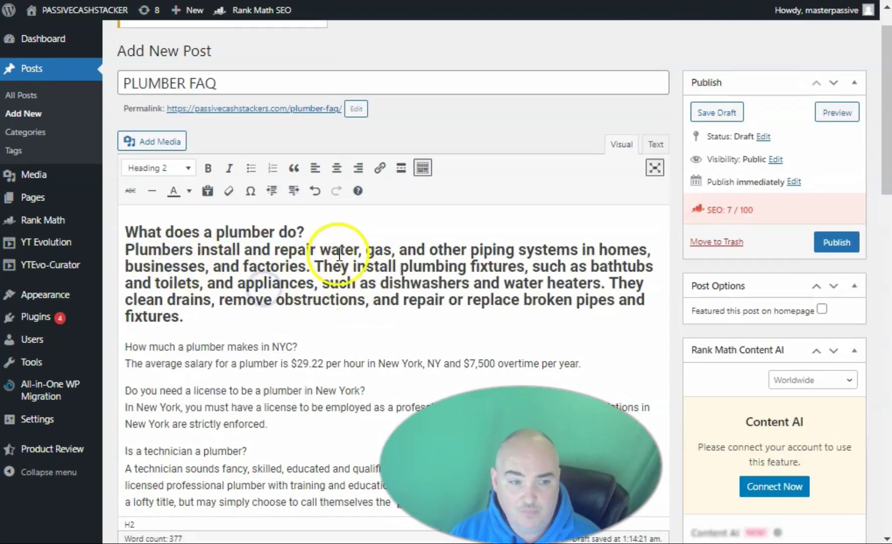
click(323, 231)
key(Return)
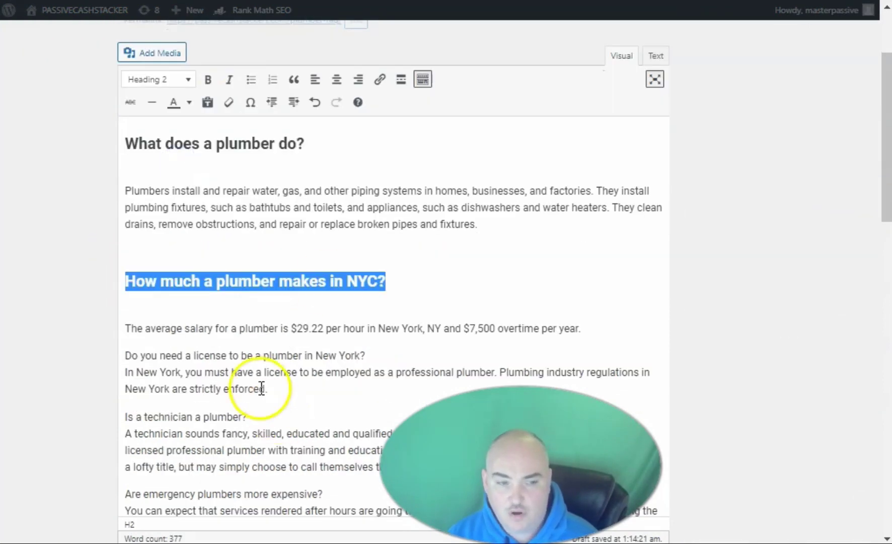
click(294, 325)
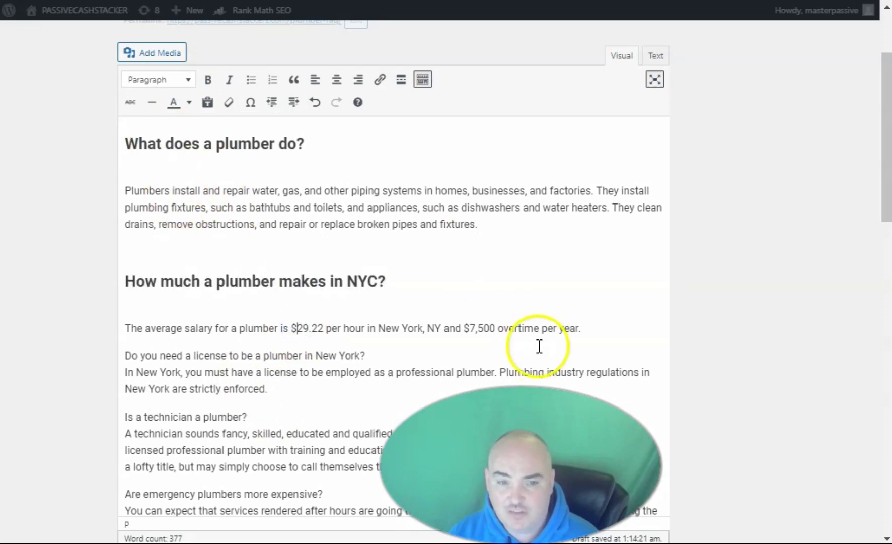
scroll(538, 347, up, 3)
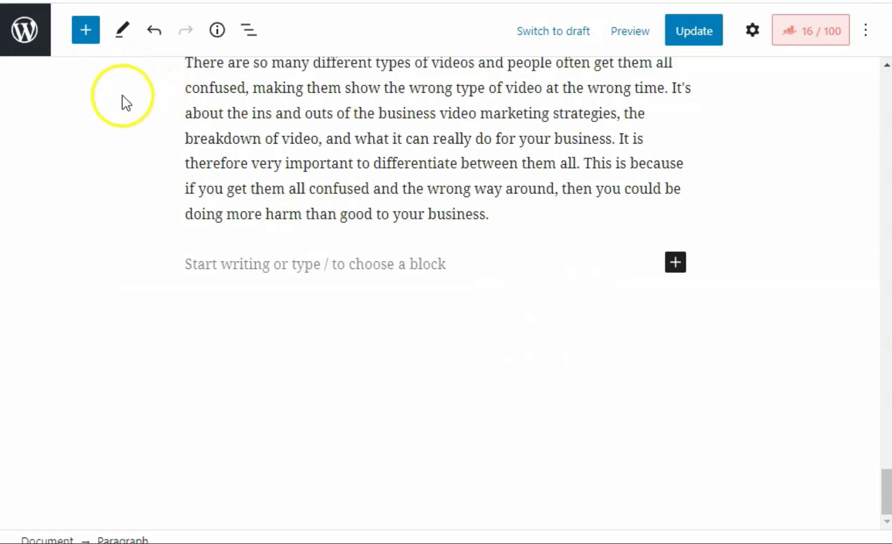
Append a Custom HTML block with the pasted FAQ JSON-LD script to the video marketing post, then update it
click(87, 34)
scroll(252, 318, down, 15)
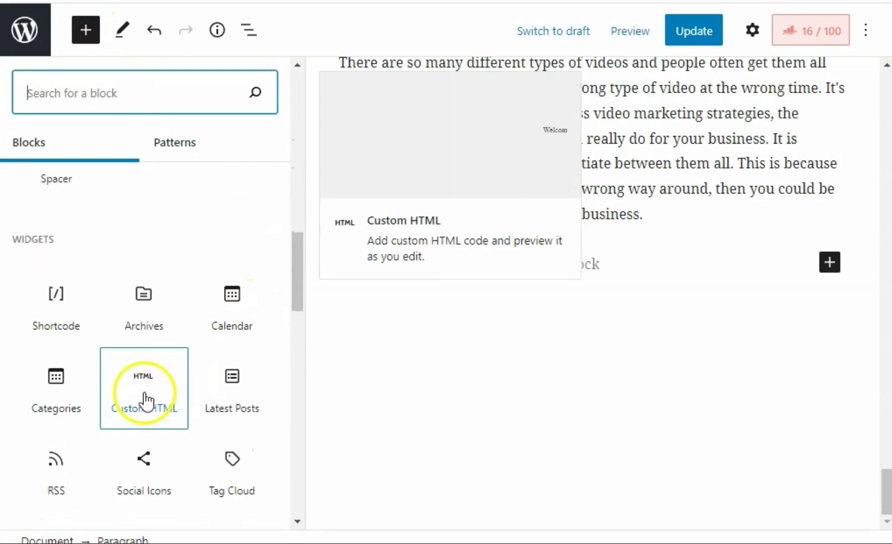
click(145, 401)
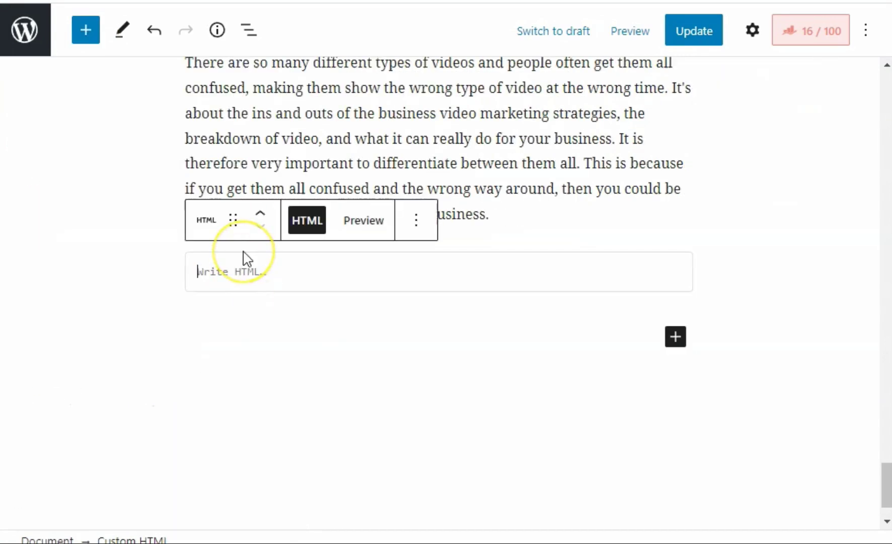
key(super+v)
click(250, 56)
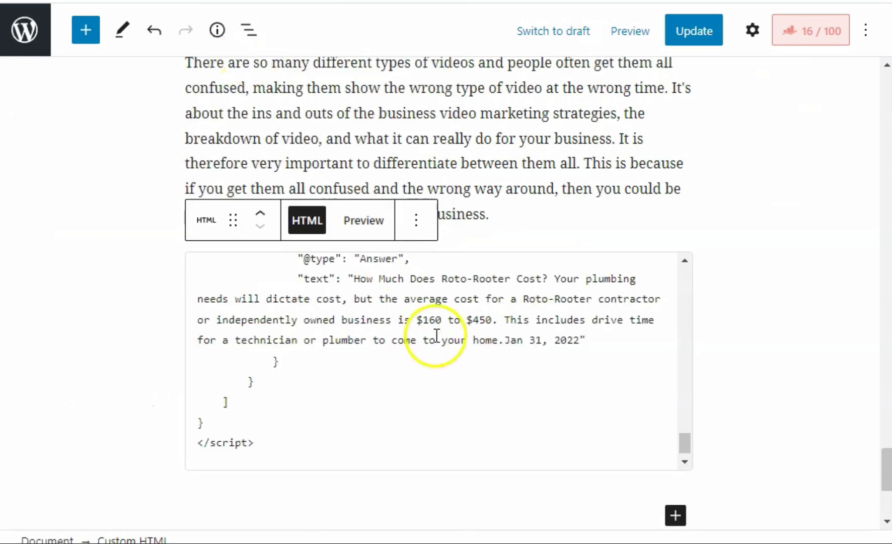
click(685, 39)
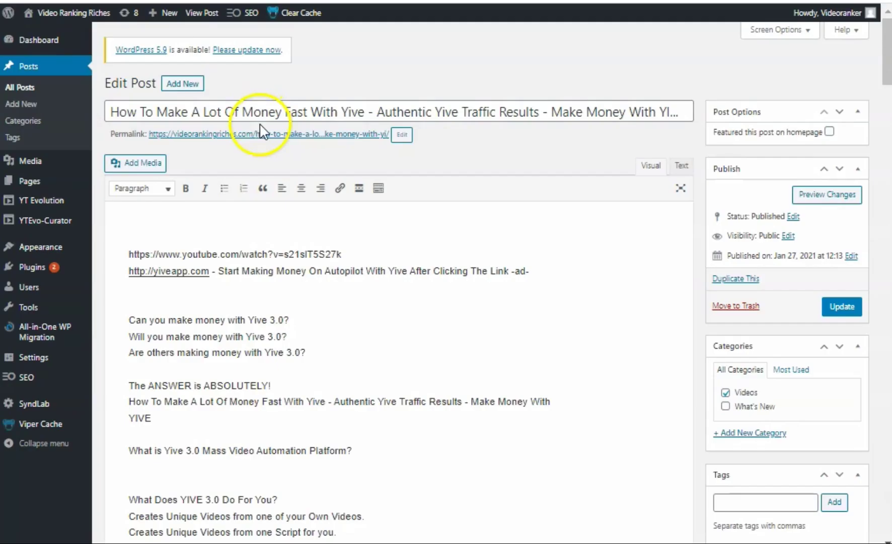
Add a new manual schema in Structured Data Types and set its type to Custom
mouse_move(30, 381)
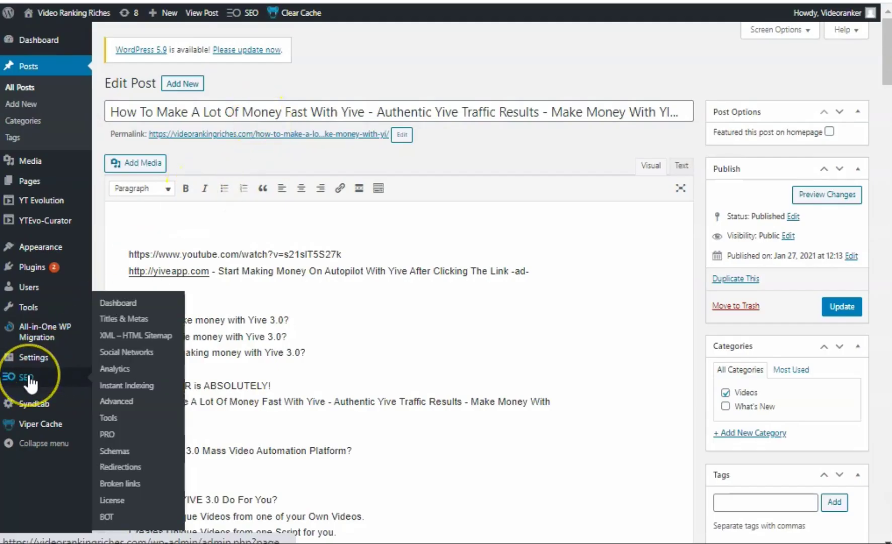
scroll(542, 342, down, 20)
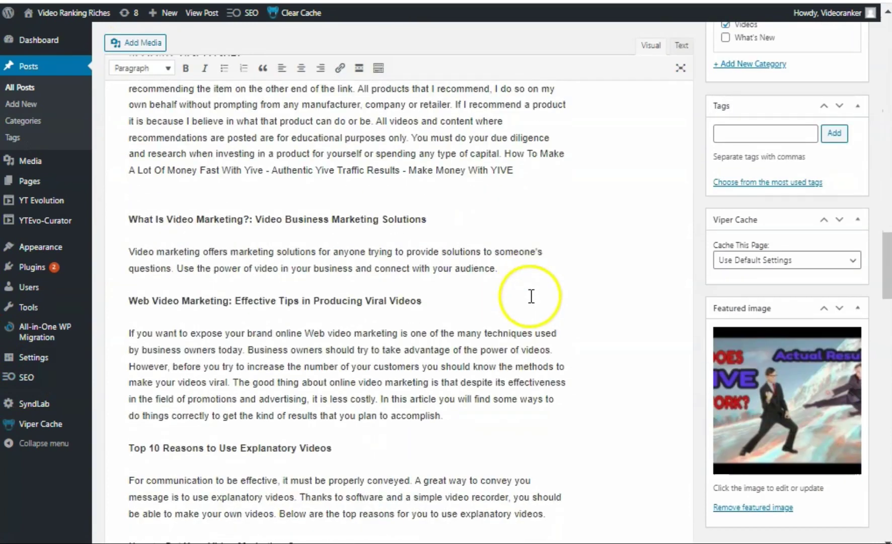
scroll(556, 311, down, 15)
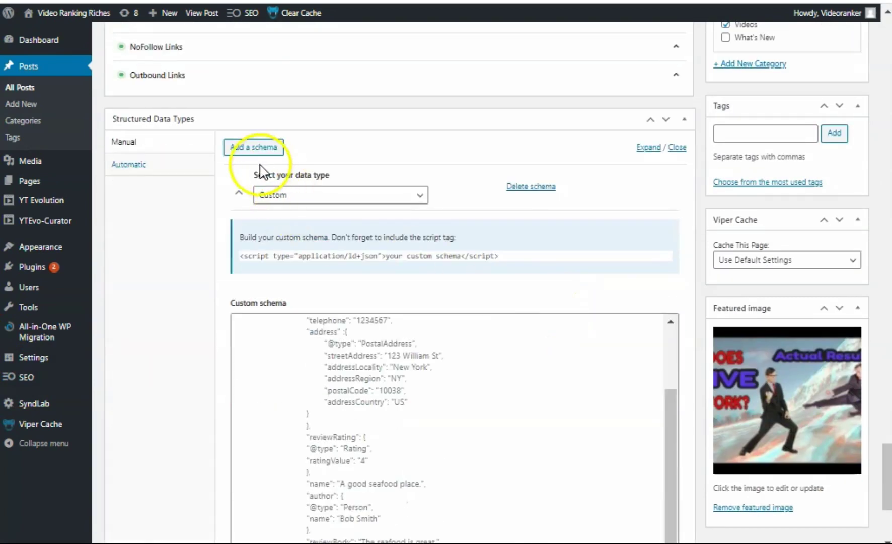
scroll(240, 203, up, 2)
click(127, 233)
click(249, 234)
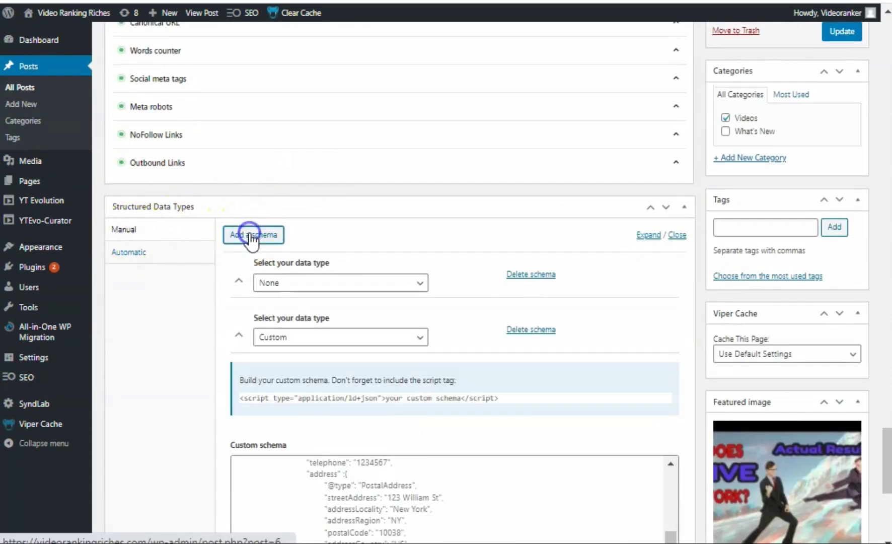
click(327, 282)
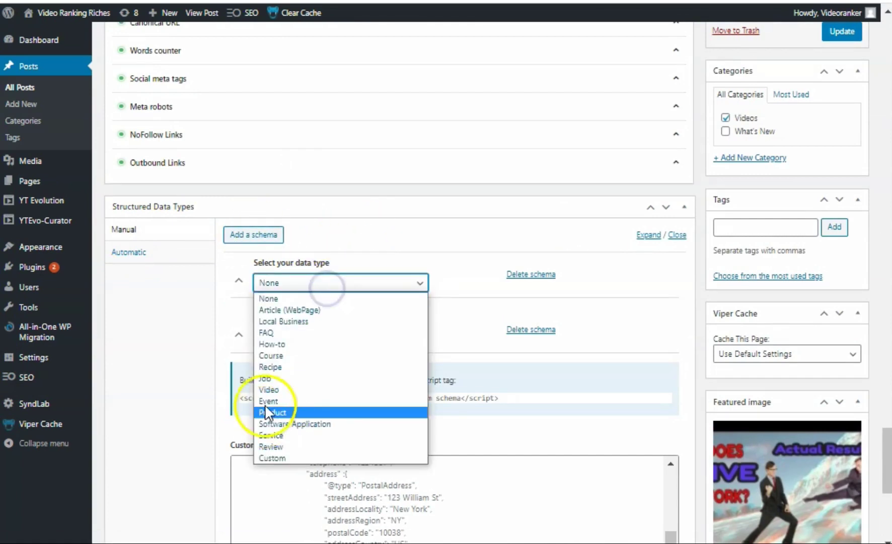
click(295, 458)
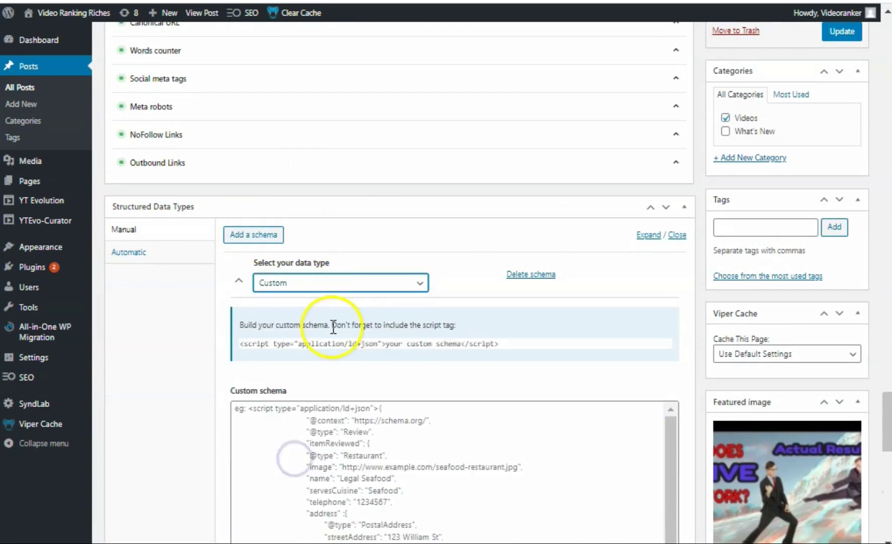
Replace the example custom schema with the pasted plumber FAQ JSON-LD script
scroll(441, 413, down, 3)
click(433, 459)
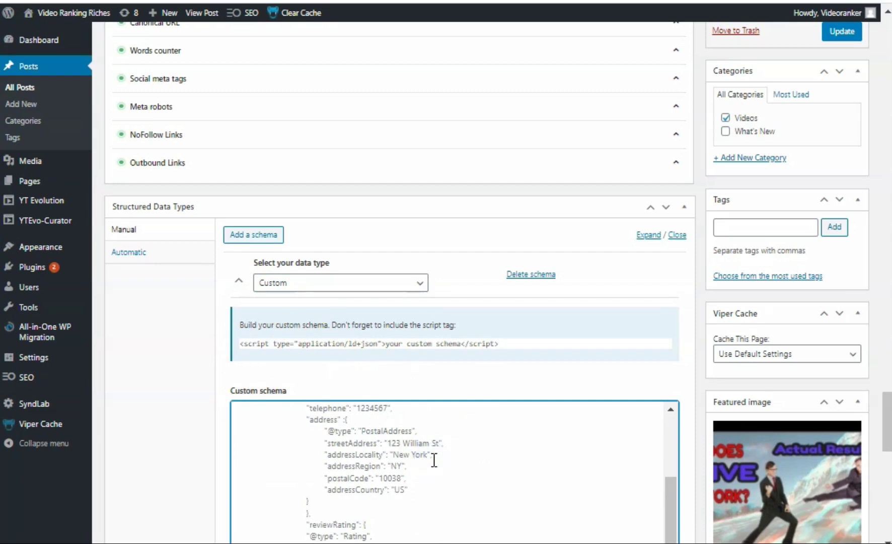
key(ctrl+a)
key(super+v)
click(435, 365)
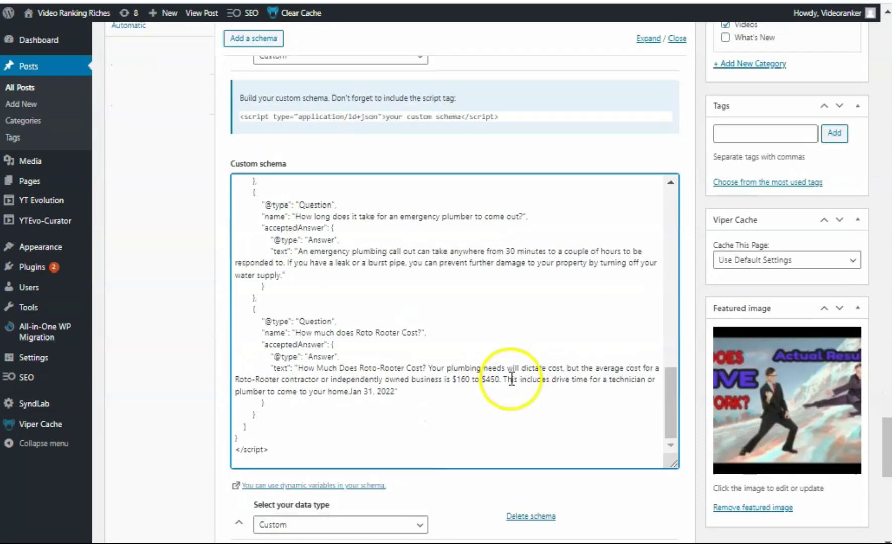
scroll(512, 381, down, 5)
scroll(520, 405, up, 20)
scroll(619, 215, down, 10)
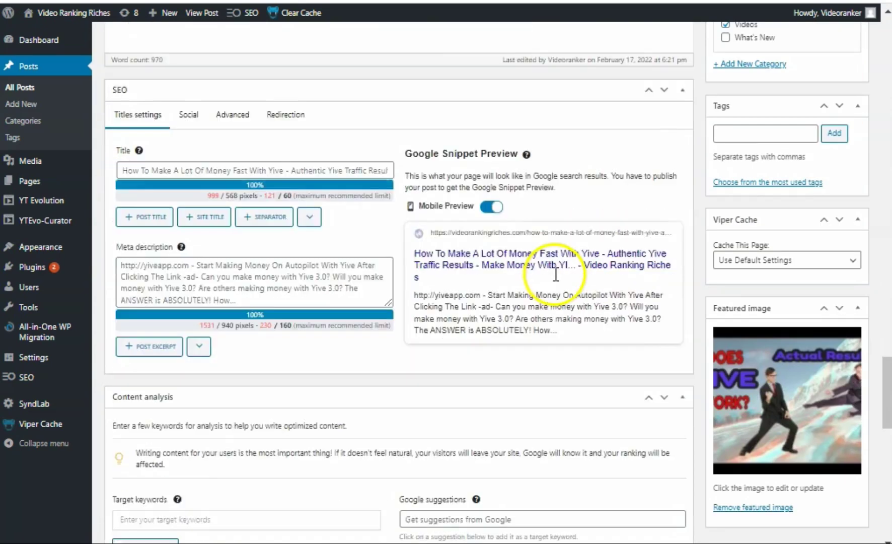
scroll(556, 274, down, 10)
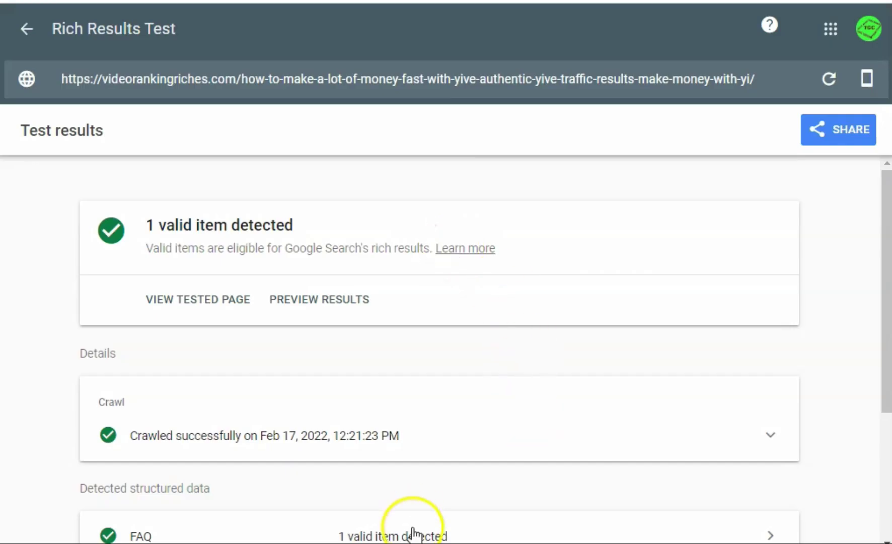